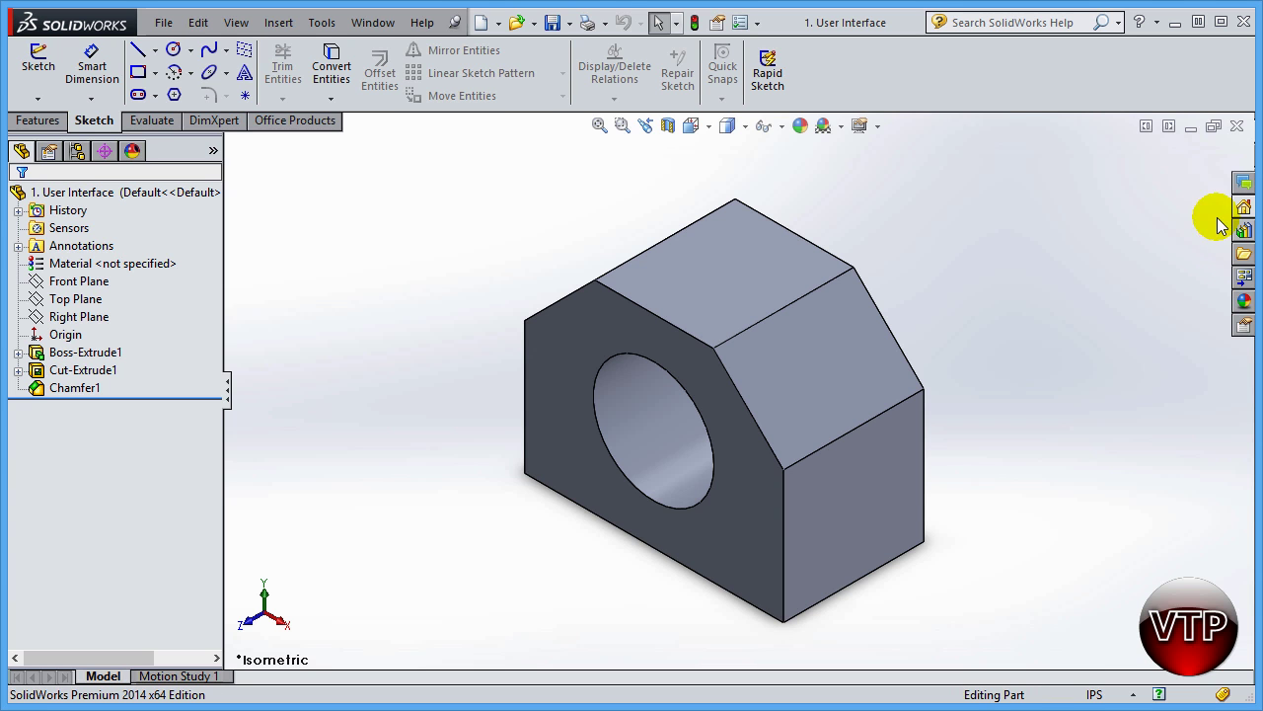
Close the User Interface part and cancel the New SolidWorks Document dialog from File > New
left_click(1239, 127)
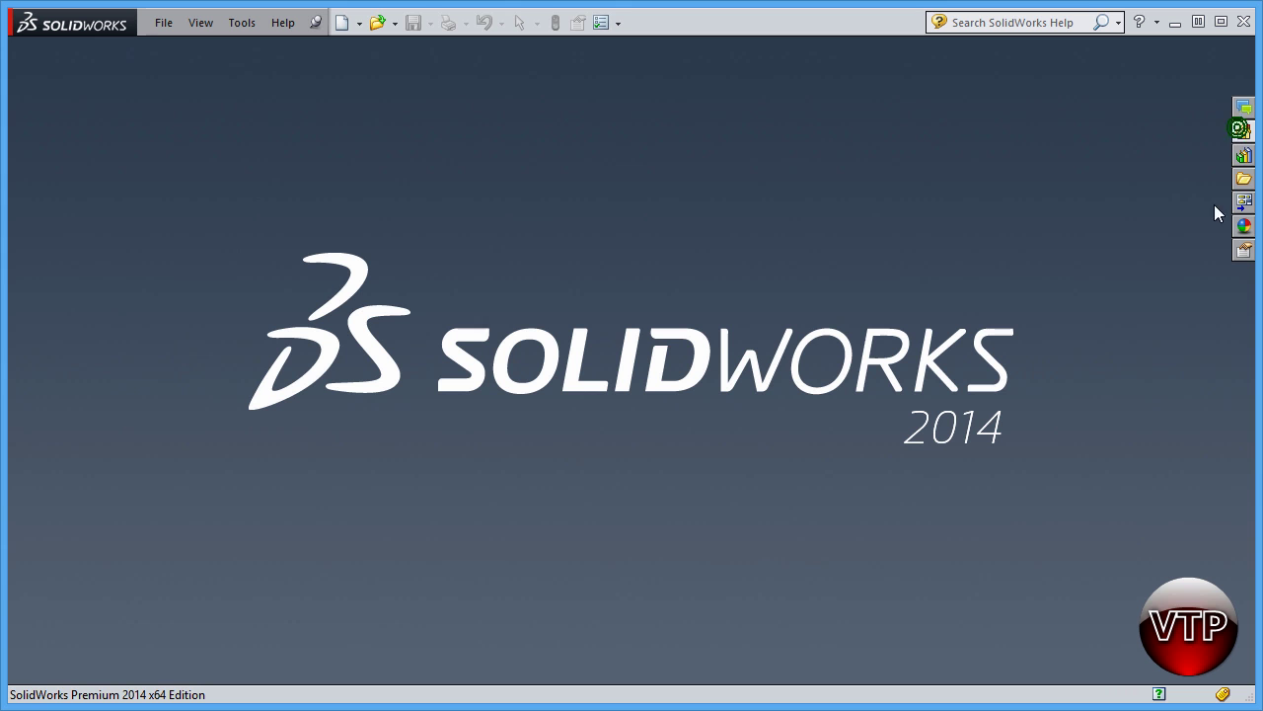
left_click(167, 27)
left_click(166, 49)
left_click(1245, 135)
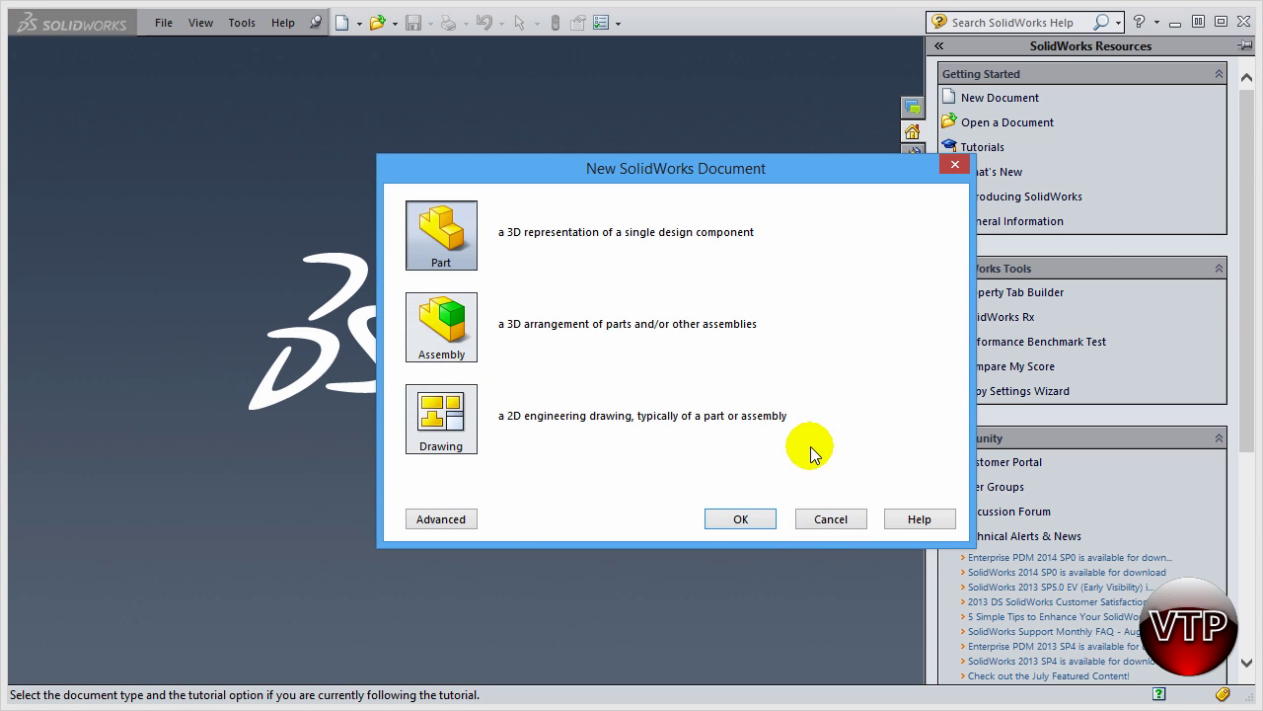
left_click(818, 520)
Reopen the New SolidWorks Document dialog from the menu and toolbar, cancelling it each time
left_click(162, 22)
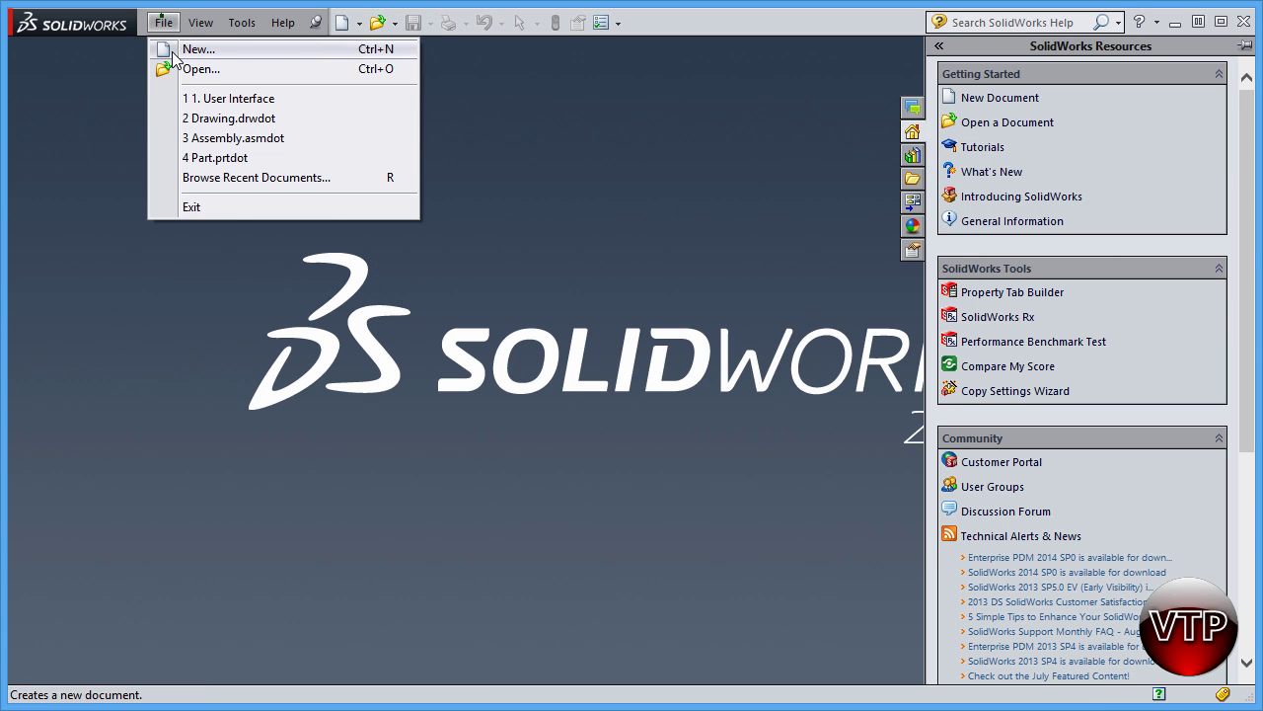
left_click(202, 48)
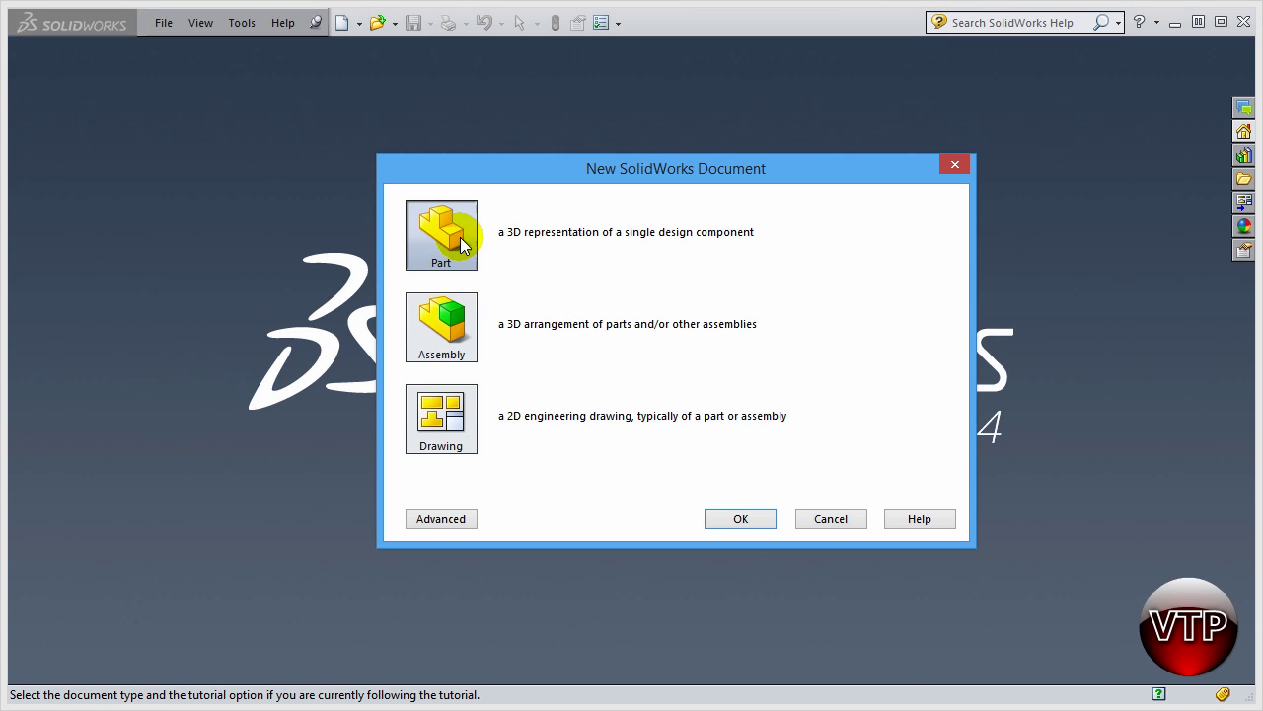
left_click(820, 523)
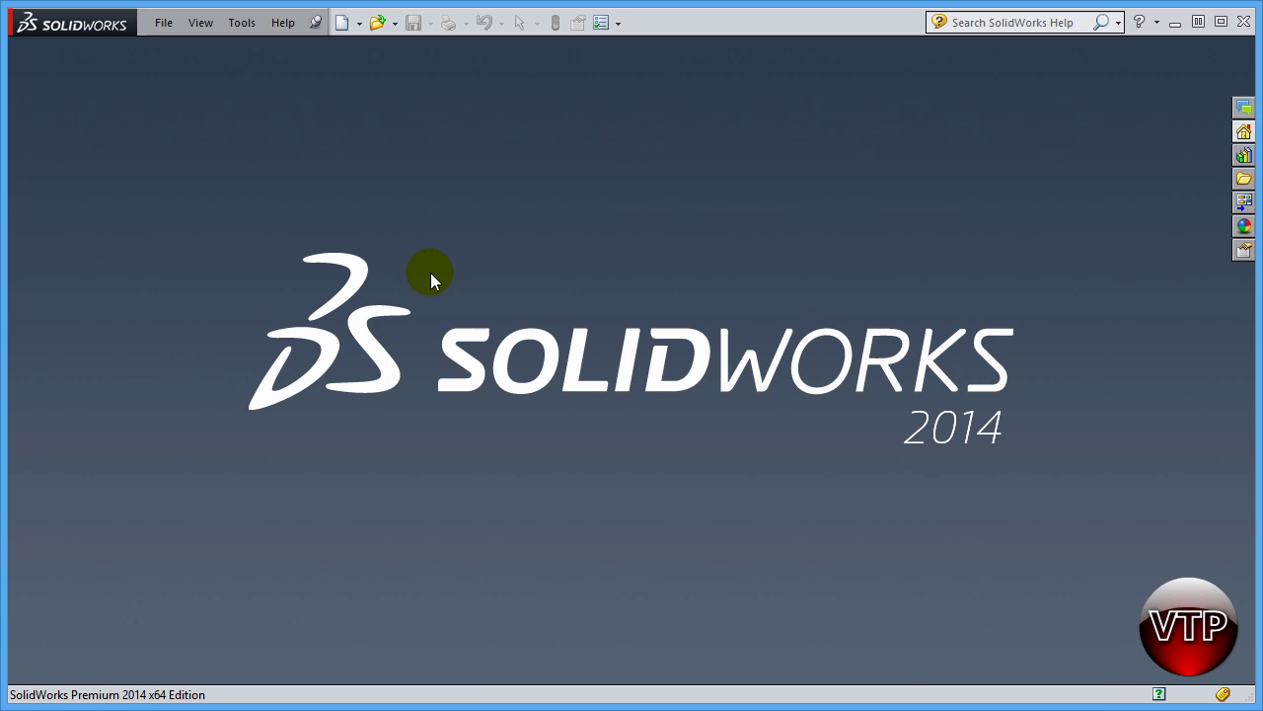
left_click(342, 21)
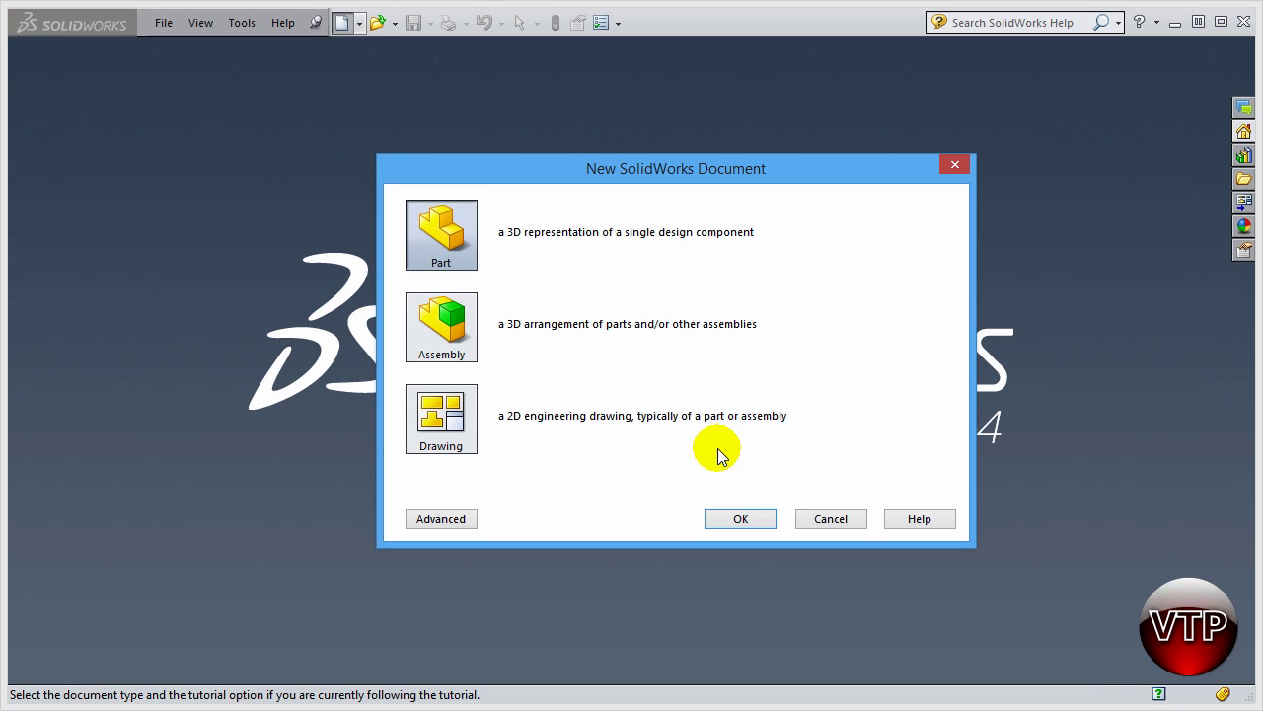
left_click(823, 515)
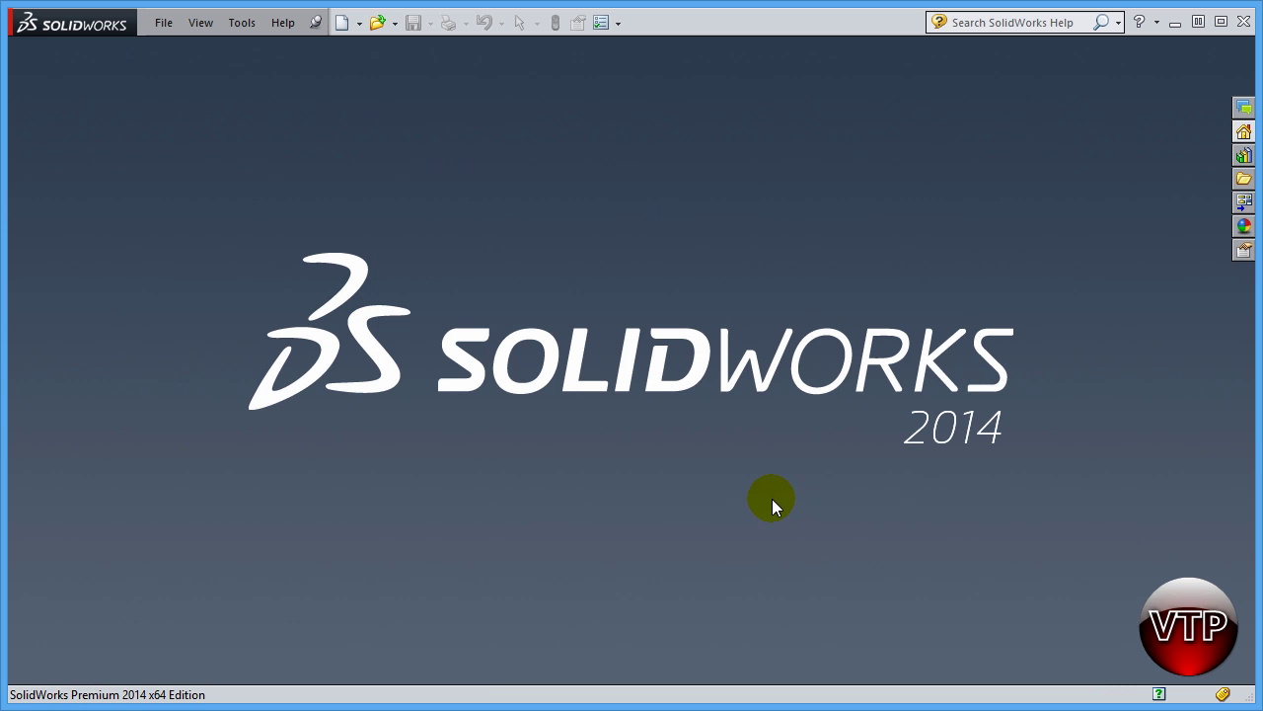
Bring up the New SolidWorks Document dialog with Ctrl+N
key("ctrl+n")
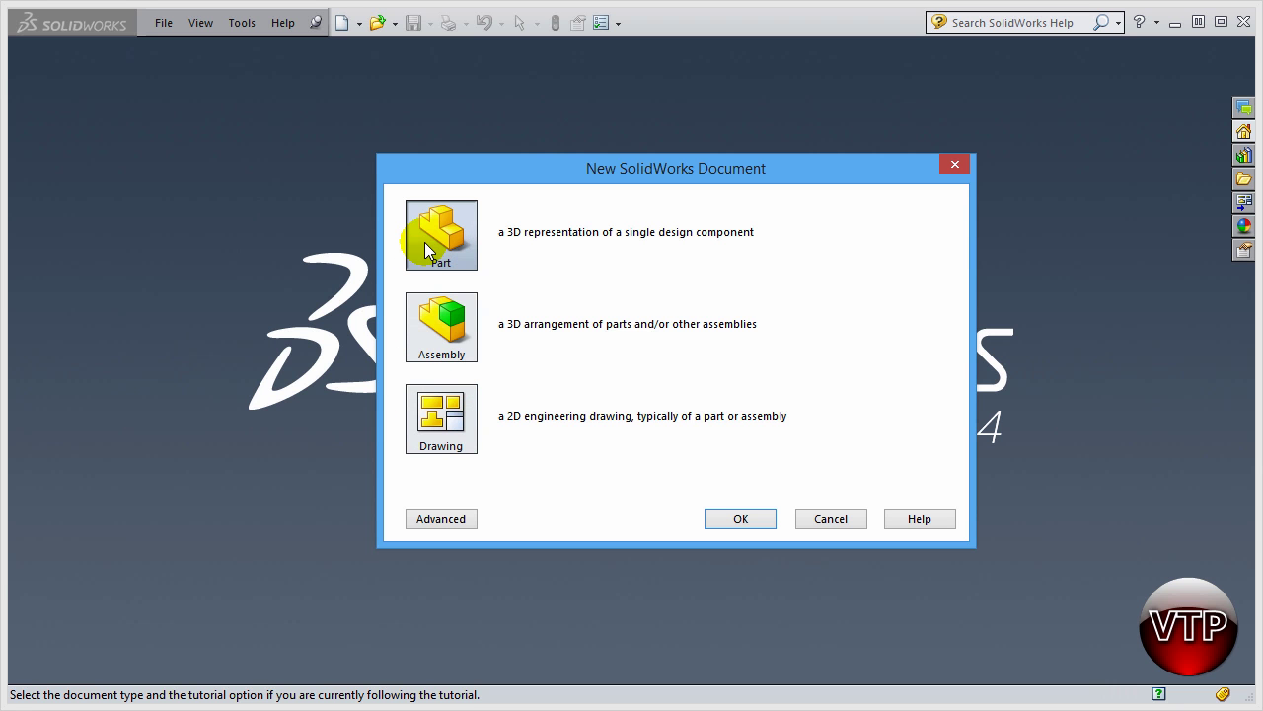
Create a blank Part2 document and close it again
left_click(731, 518)
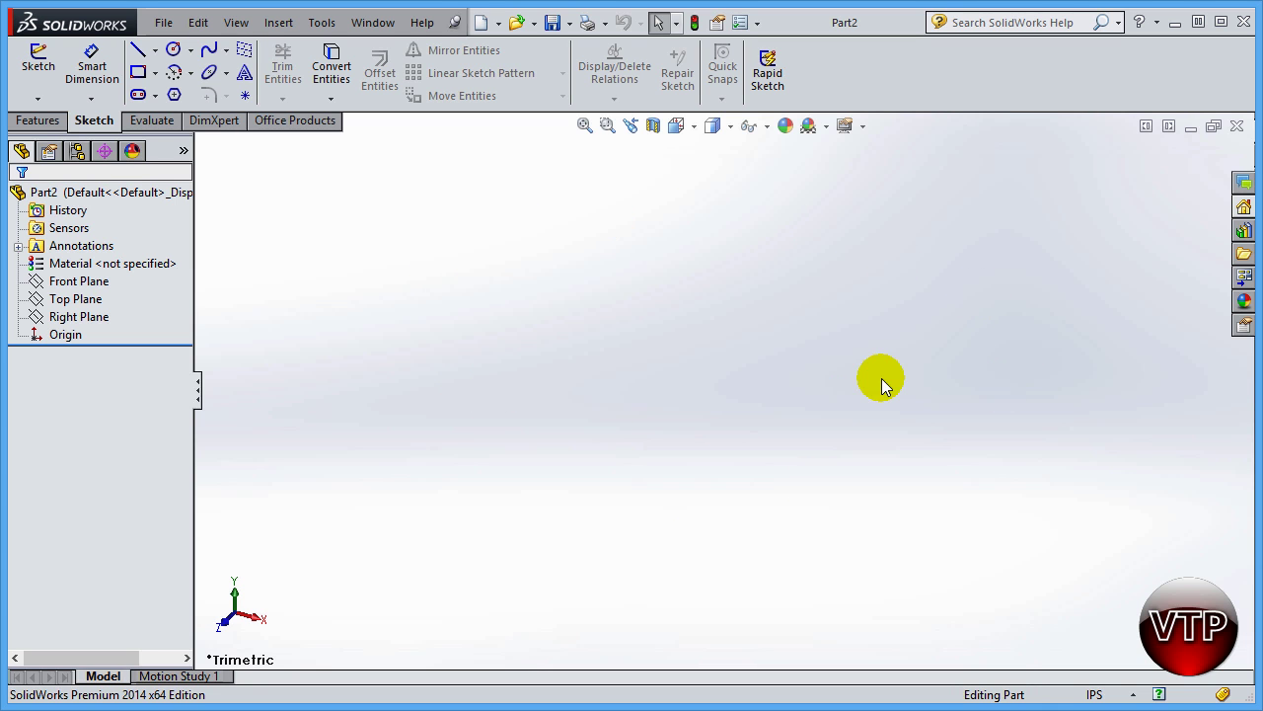
left_click(1236, 125)
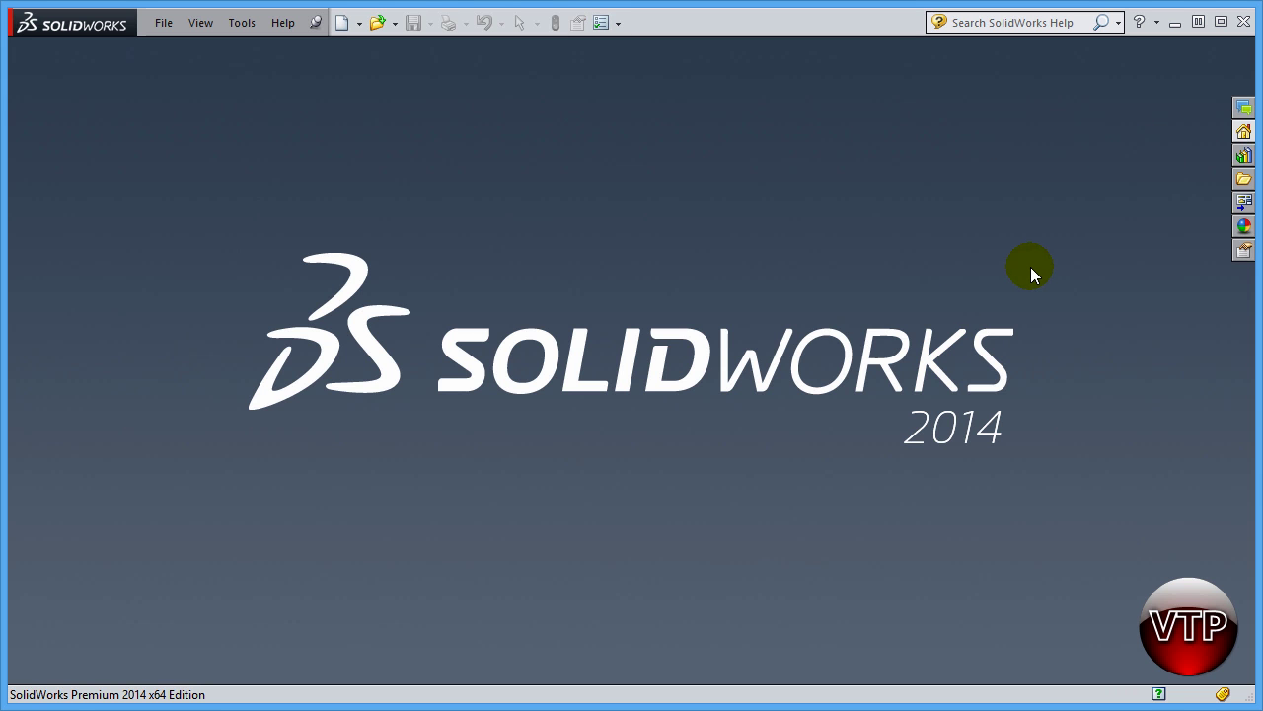
In File > Open, select '1. User Interface' with preview on and the Parts filter applied
left_click(161, 27)
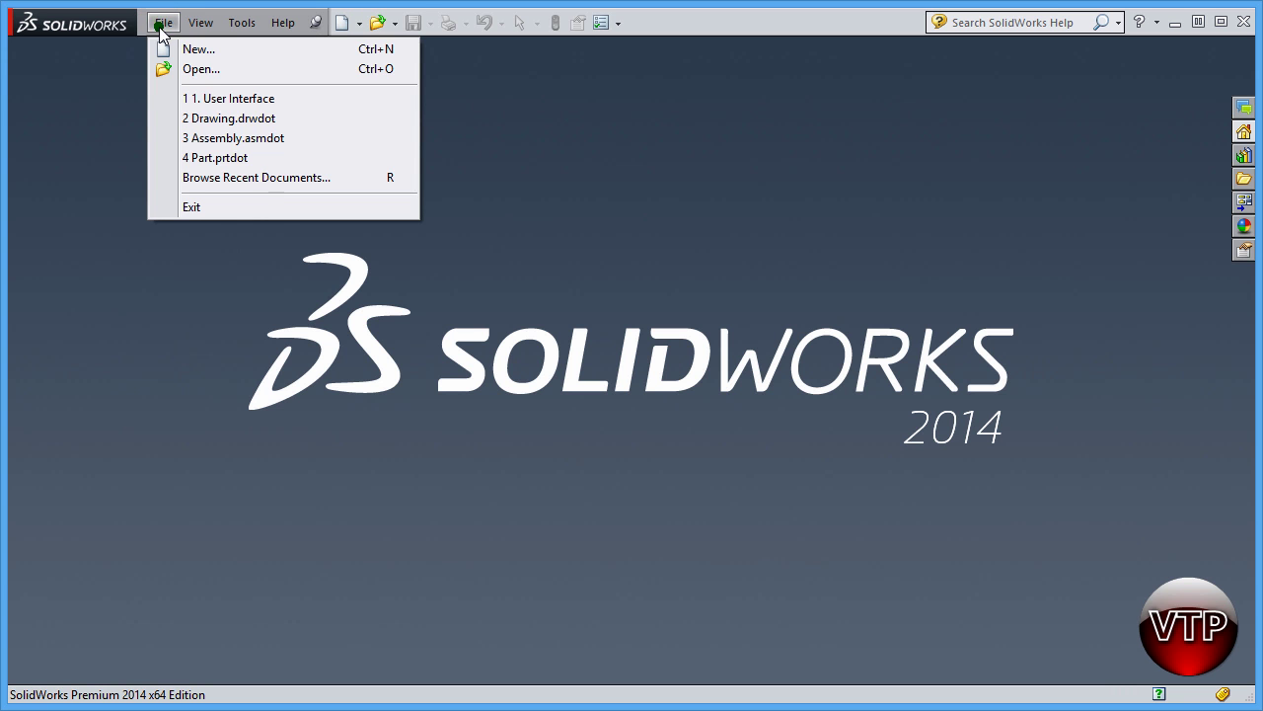
left_click(196, 68)
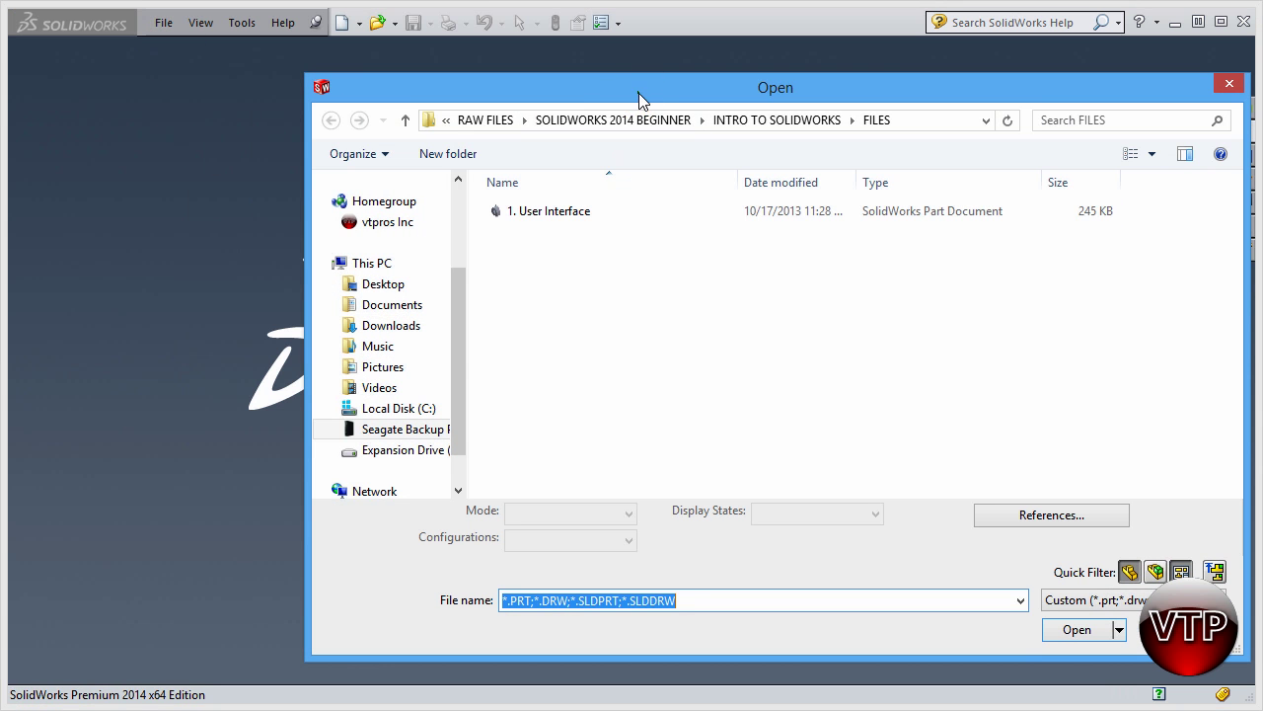
left_click_drag(638, 92, 498, 83)
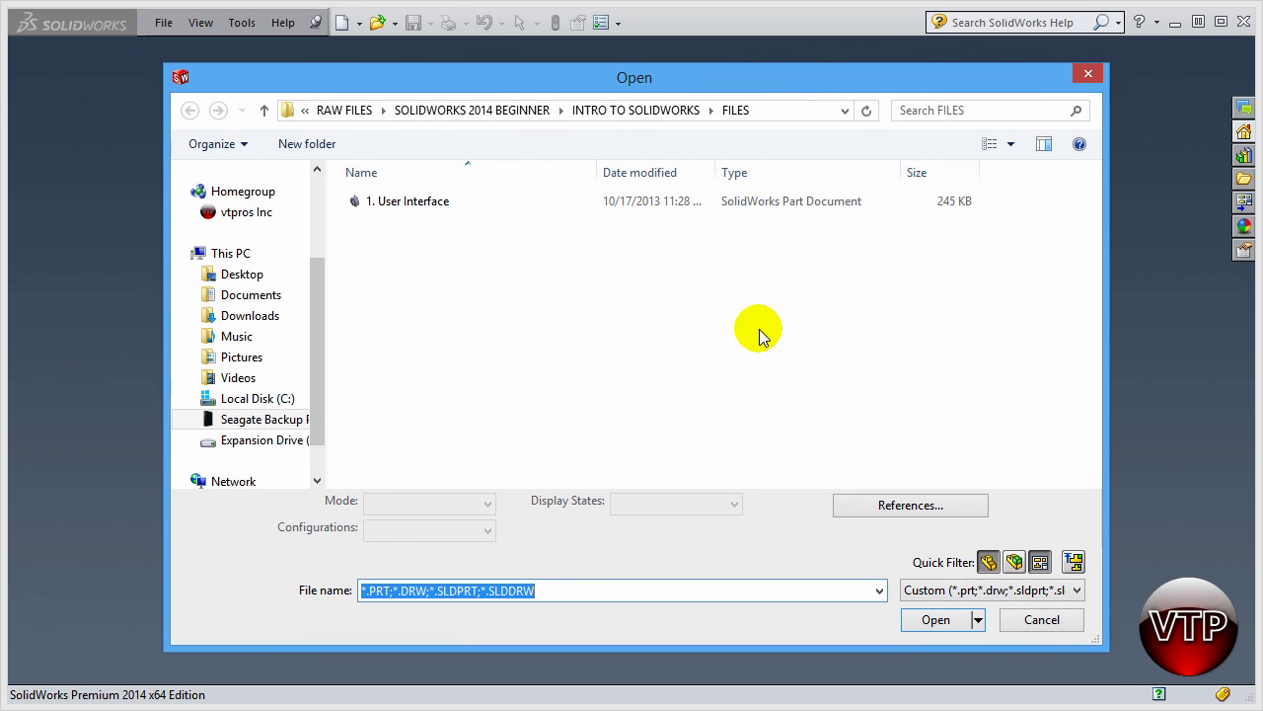
left_click(401, 203)
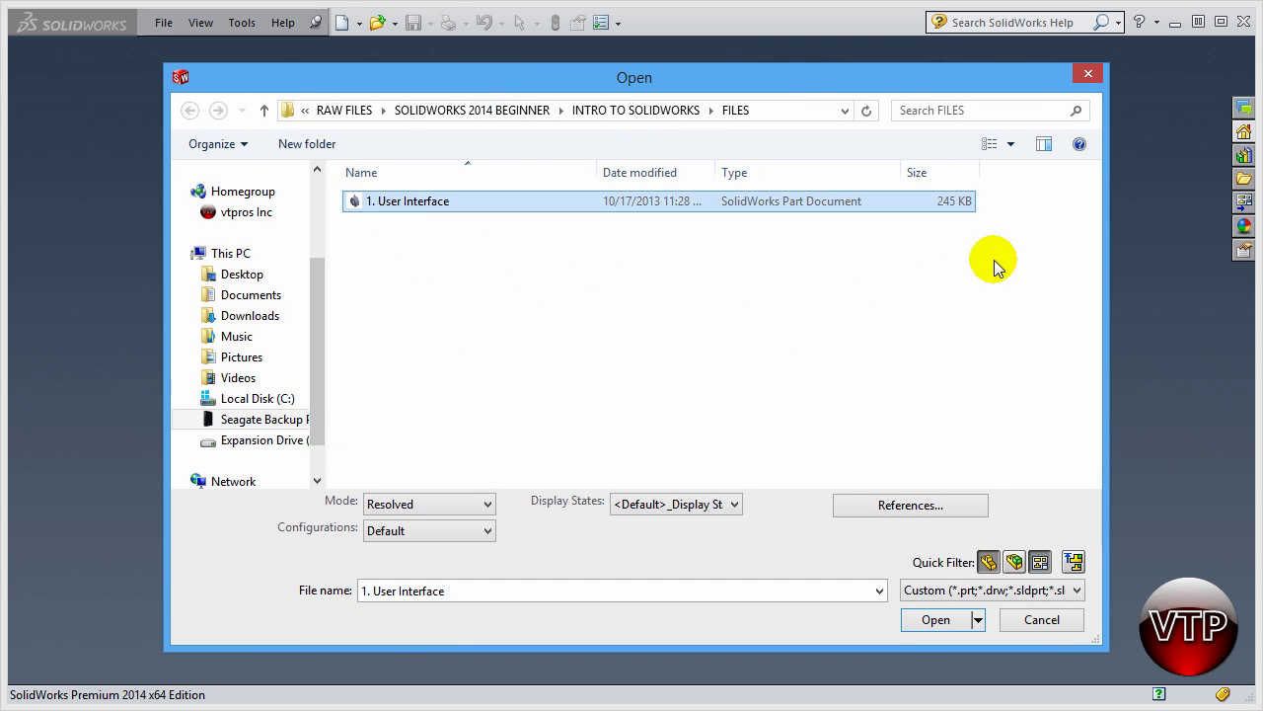
left_click(1046, 146)
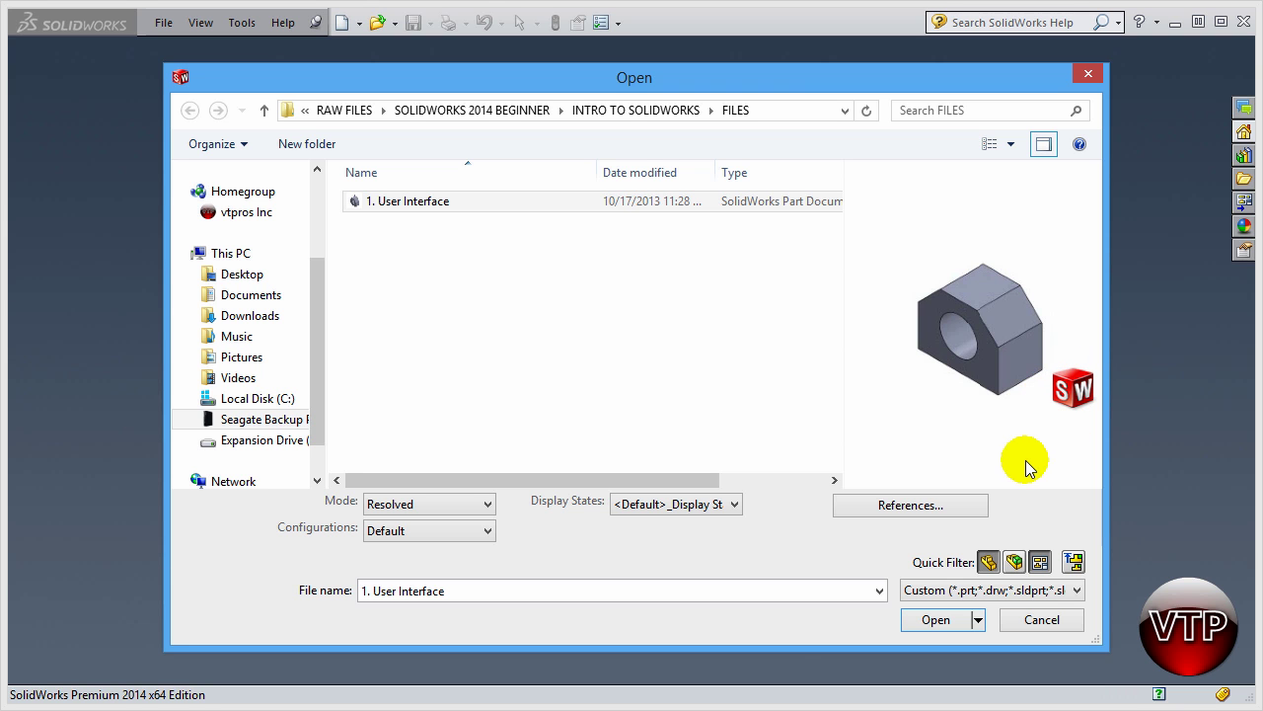
left_click(989, 565)
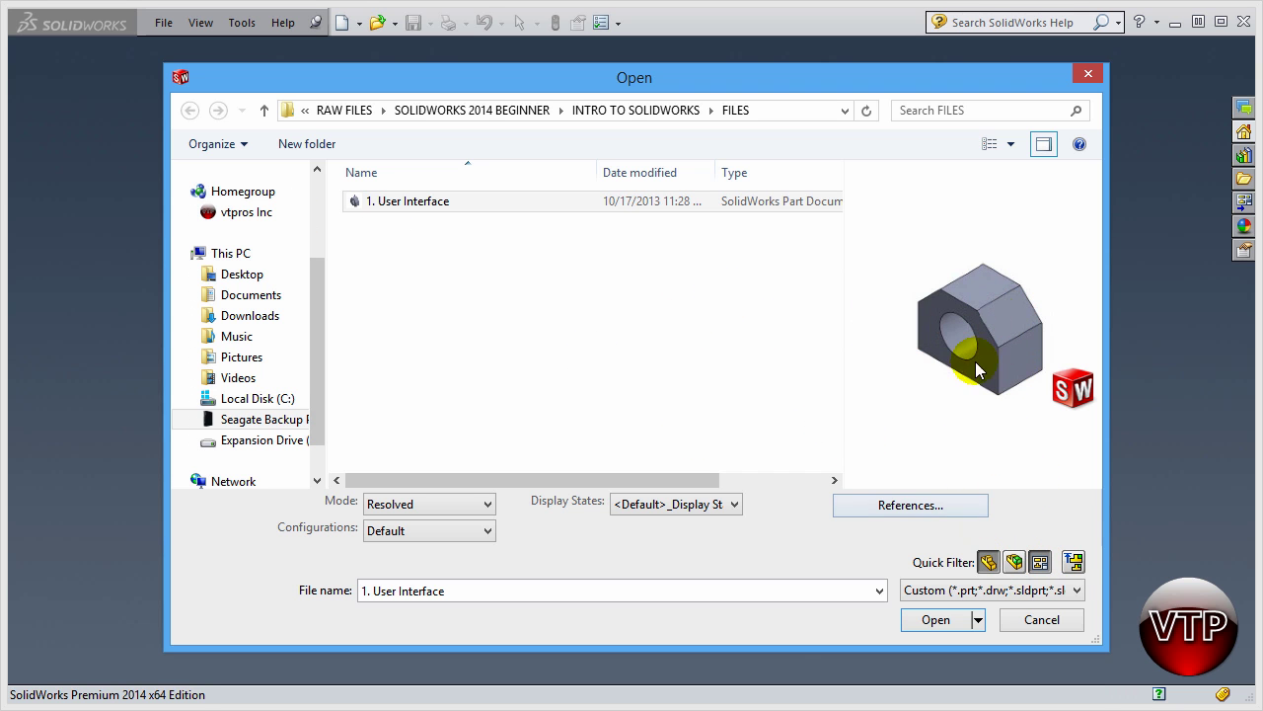
left_click(454, 209)
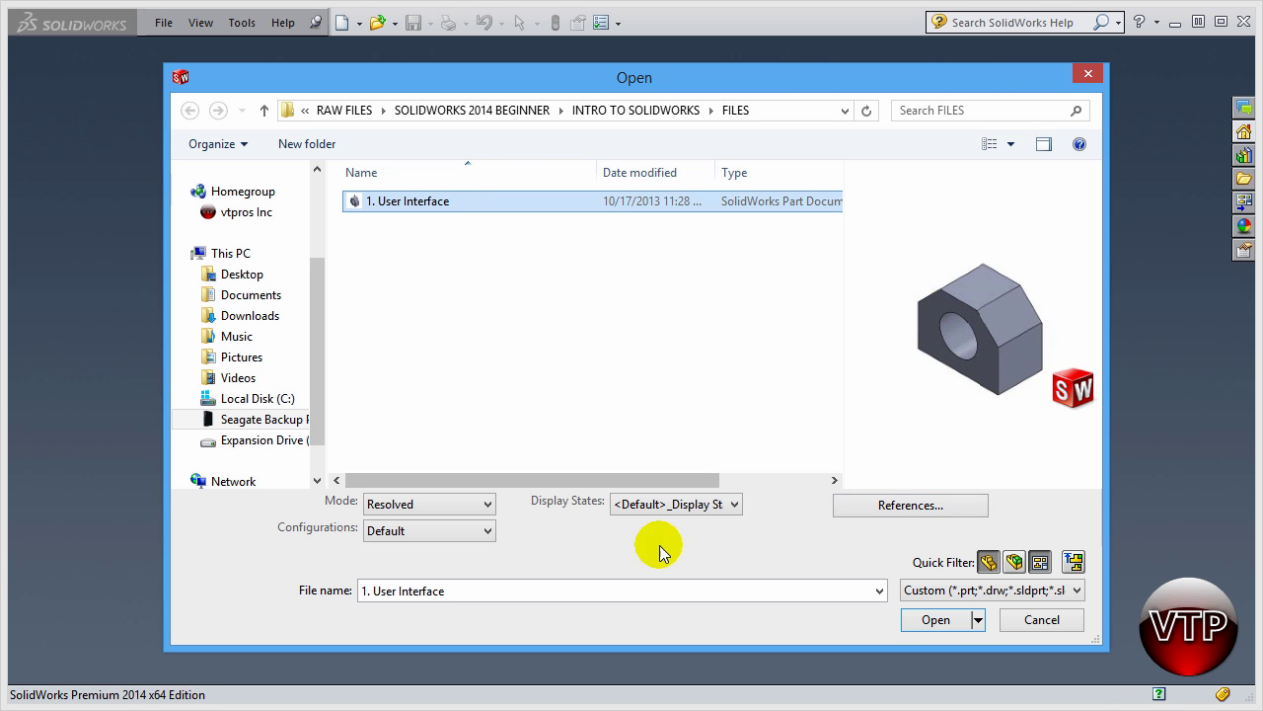
Try the Assembly, Part and Drawing file-type filters in the Open dialog
left_click(980, 596)
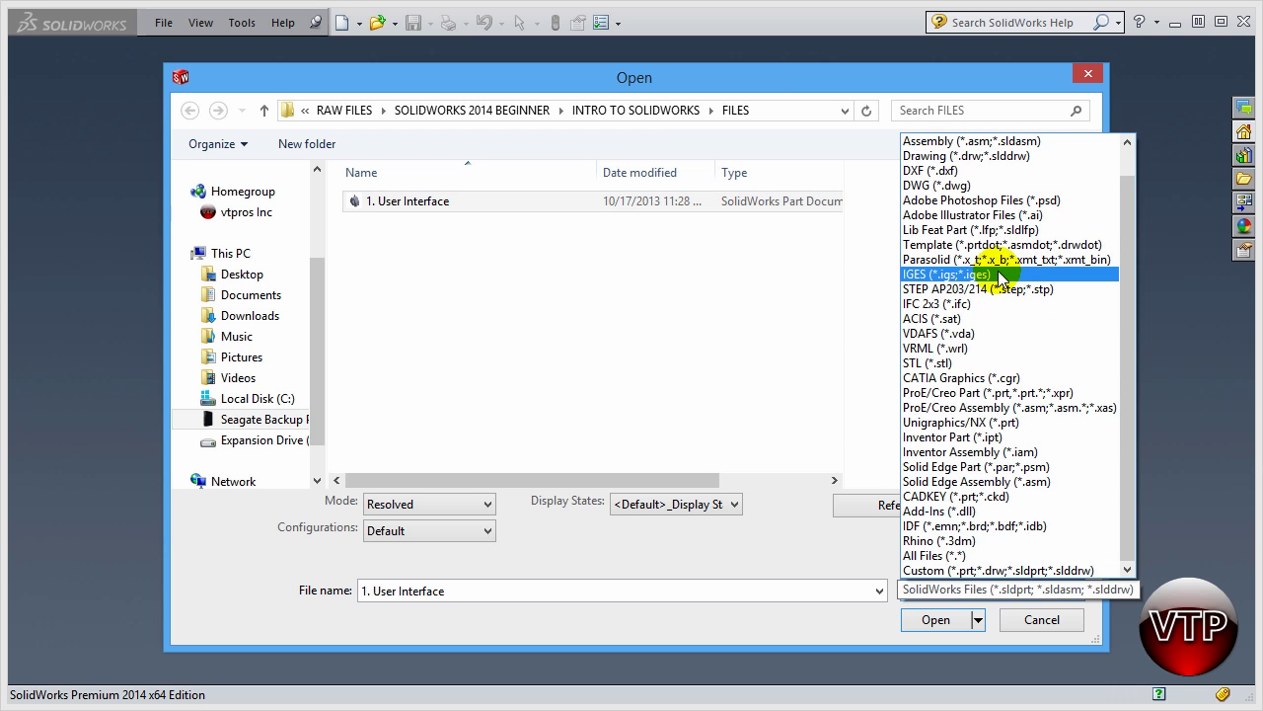
scroll(1002, 279, "up", 1)
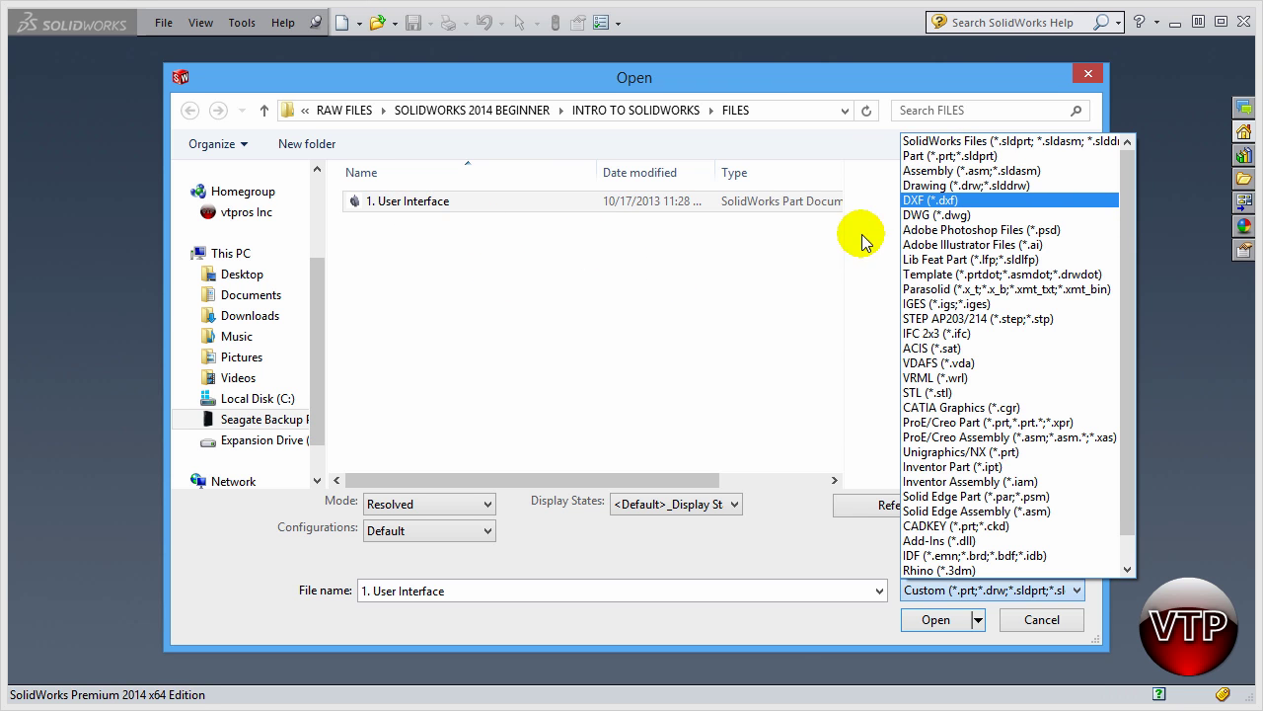
left_click(928, 170)
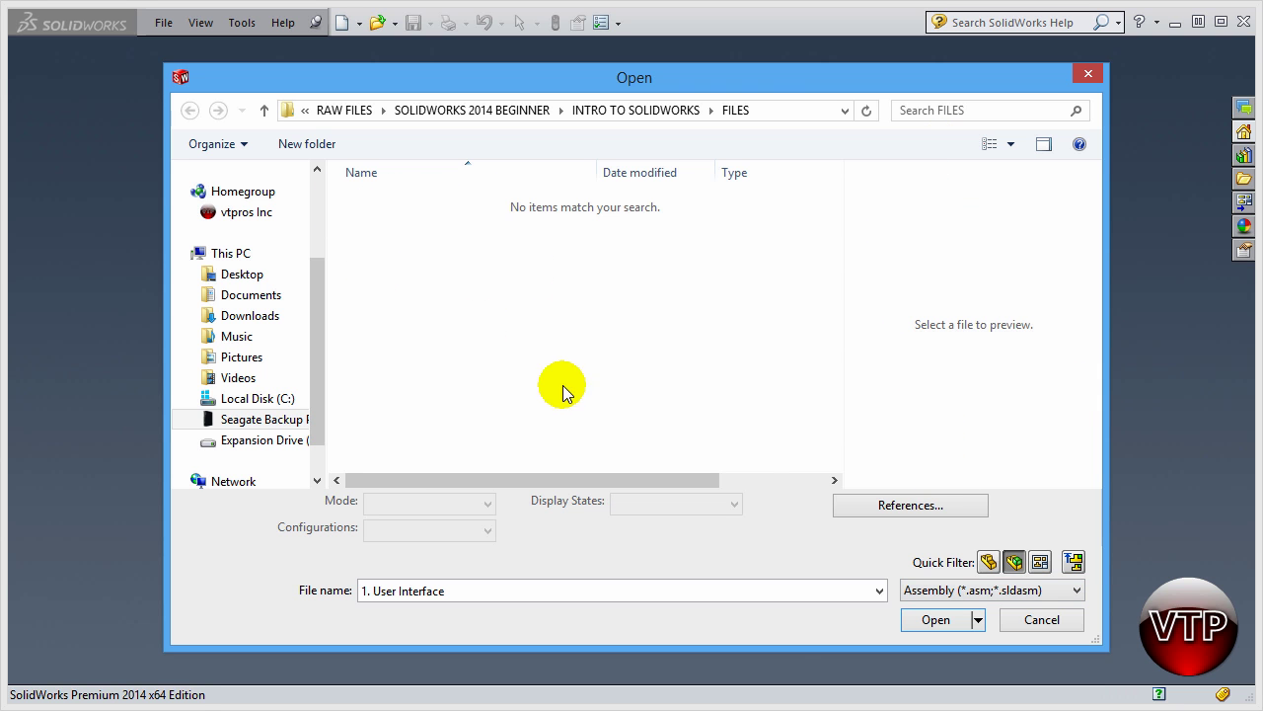
left_click(966, 594)
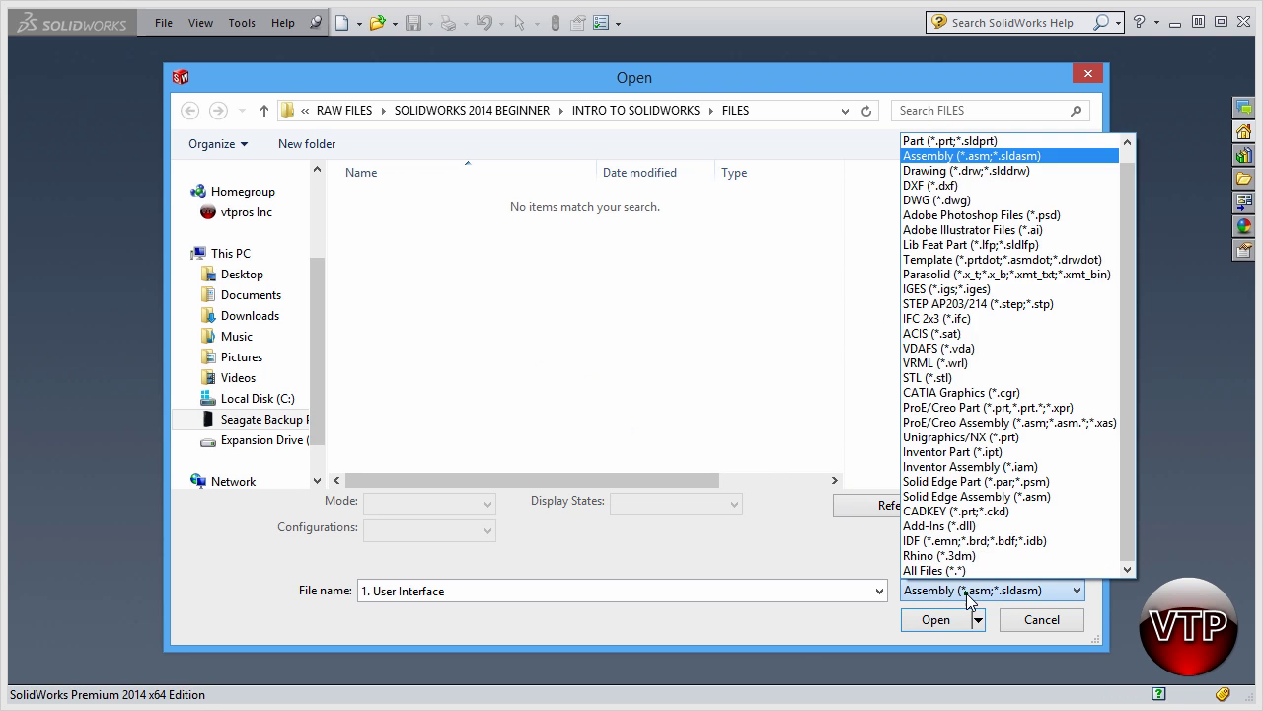
left_click(971, 146)
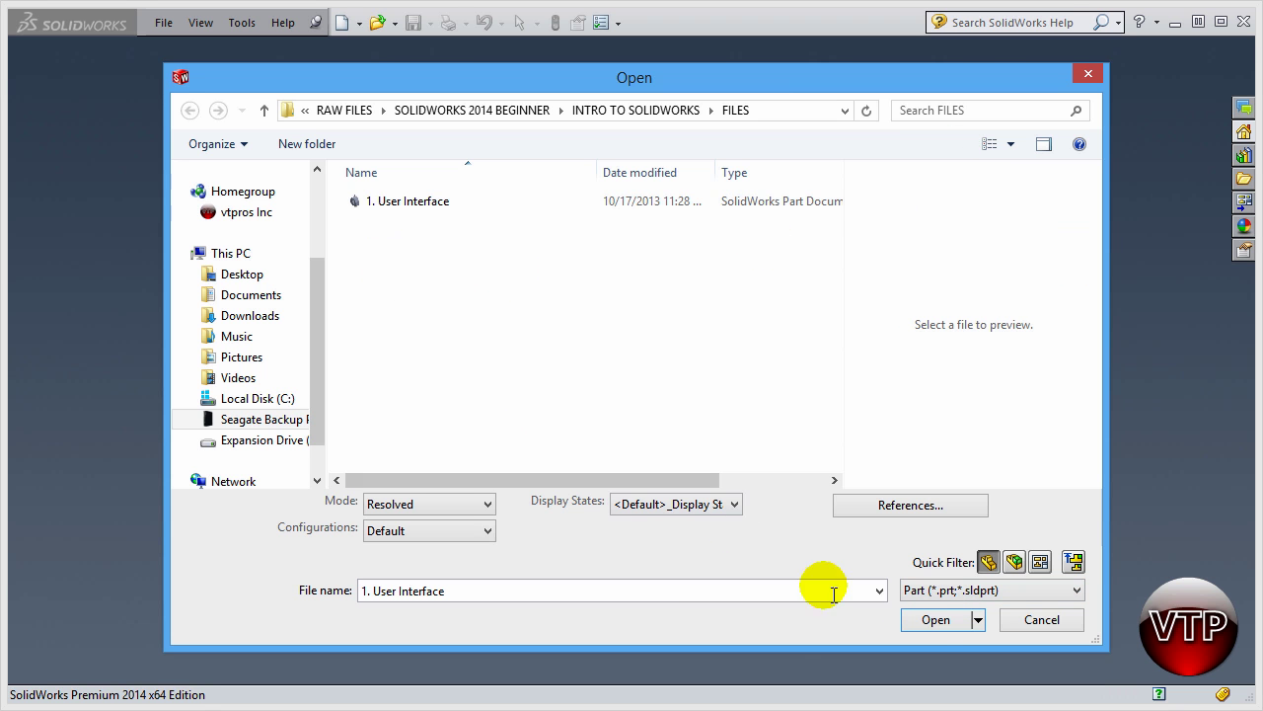
left_click(948, 591)
left_click(977, 175)
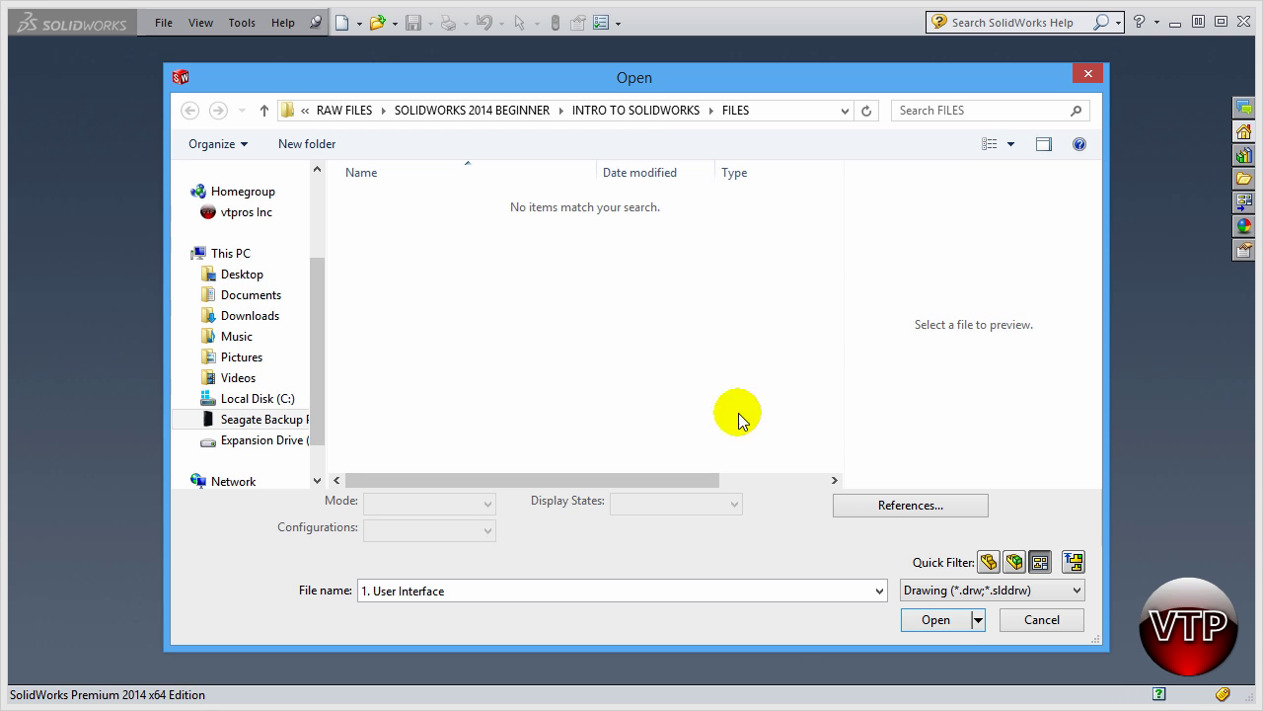
Filter to SolidWorks Files and open '1. User Interface'
left_click(972, 590)
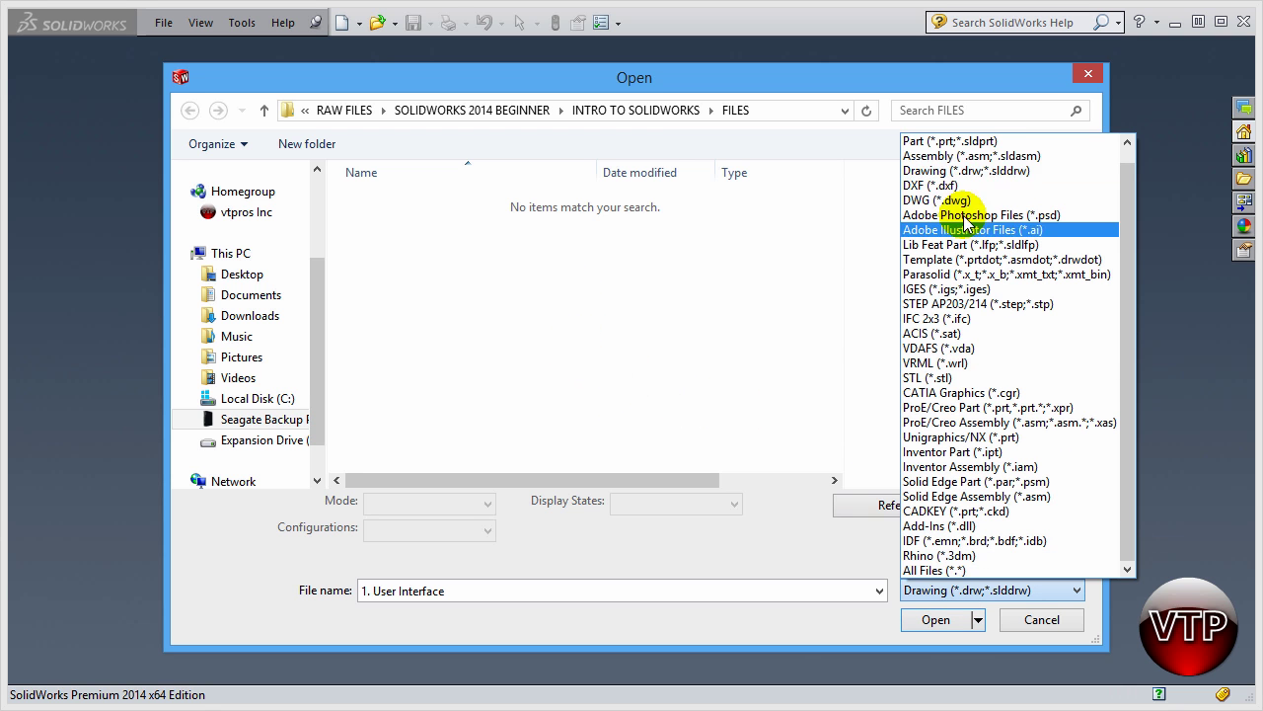
scroll(972, 168, "up", 1)
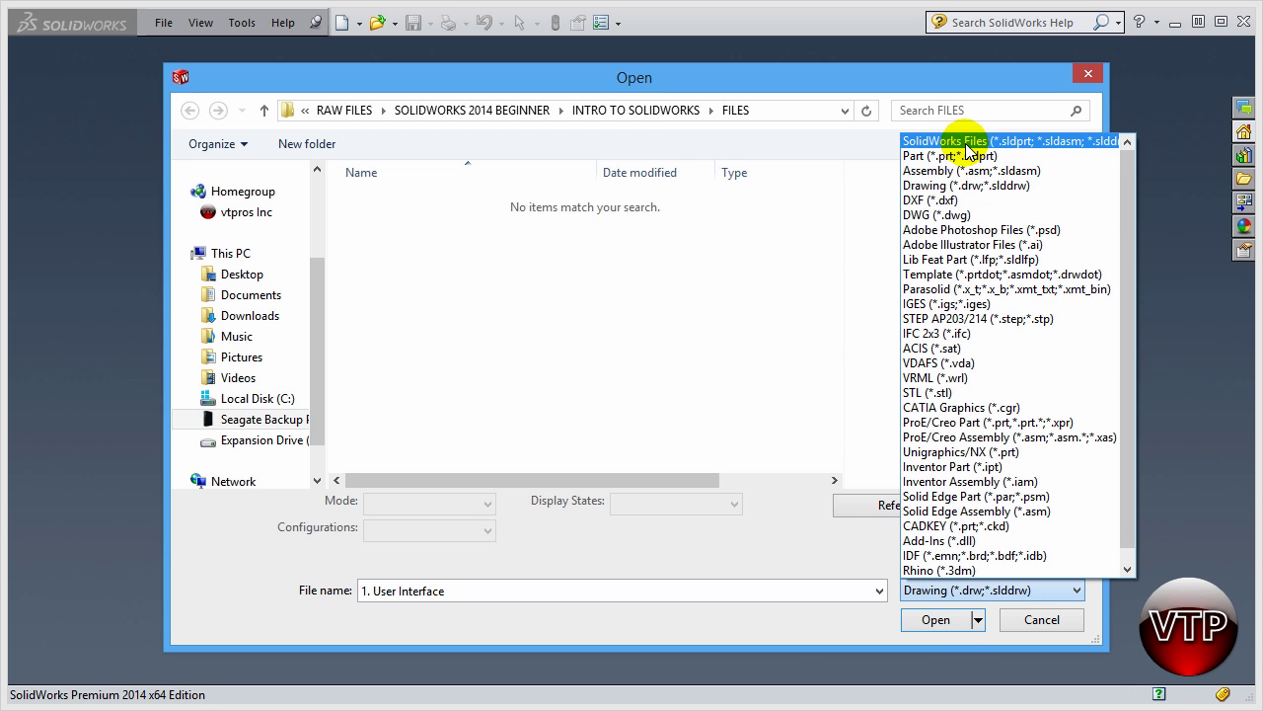
left_click(967, 144)
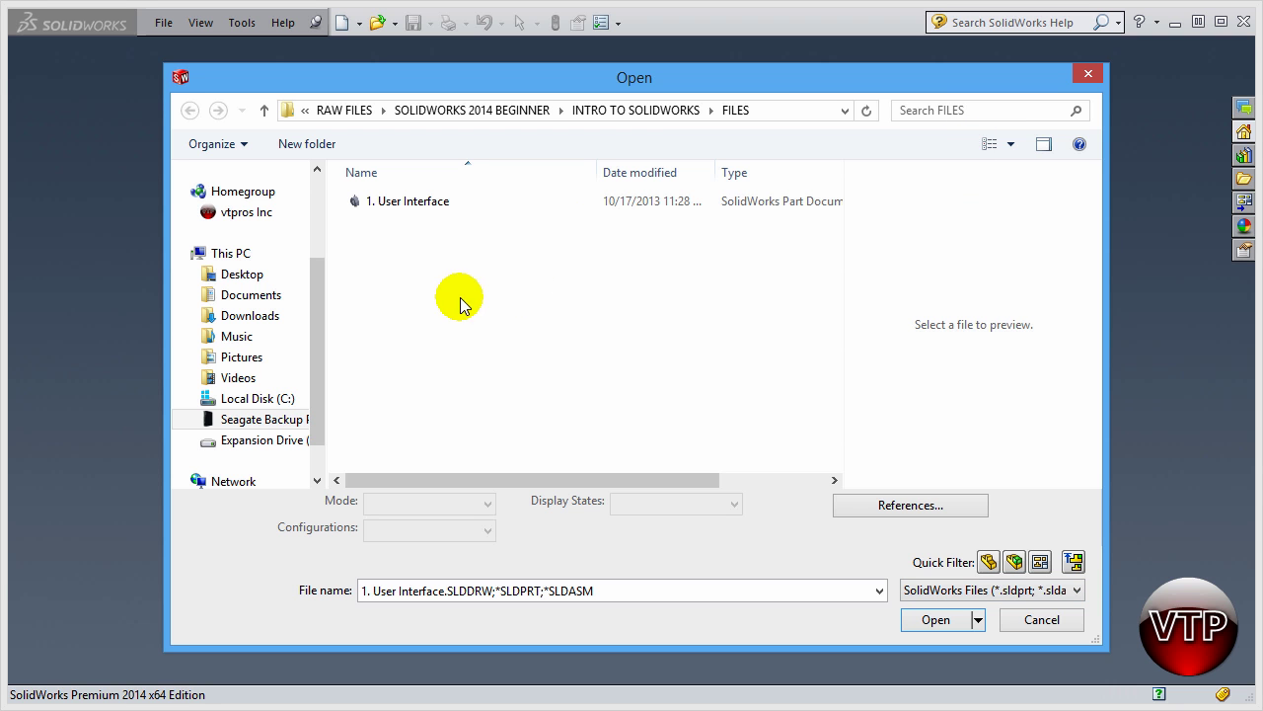
double_click(386, 203)
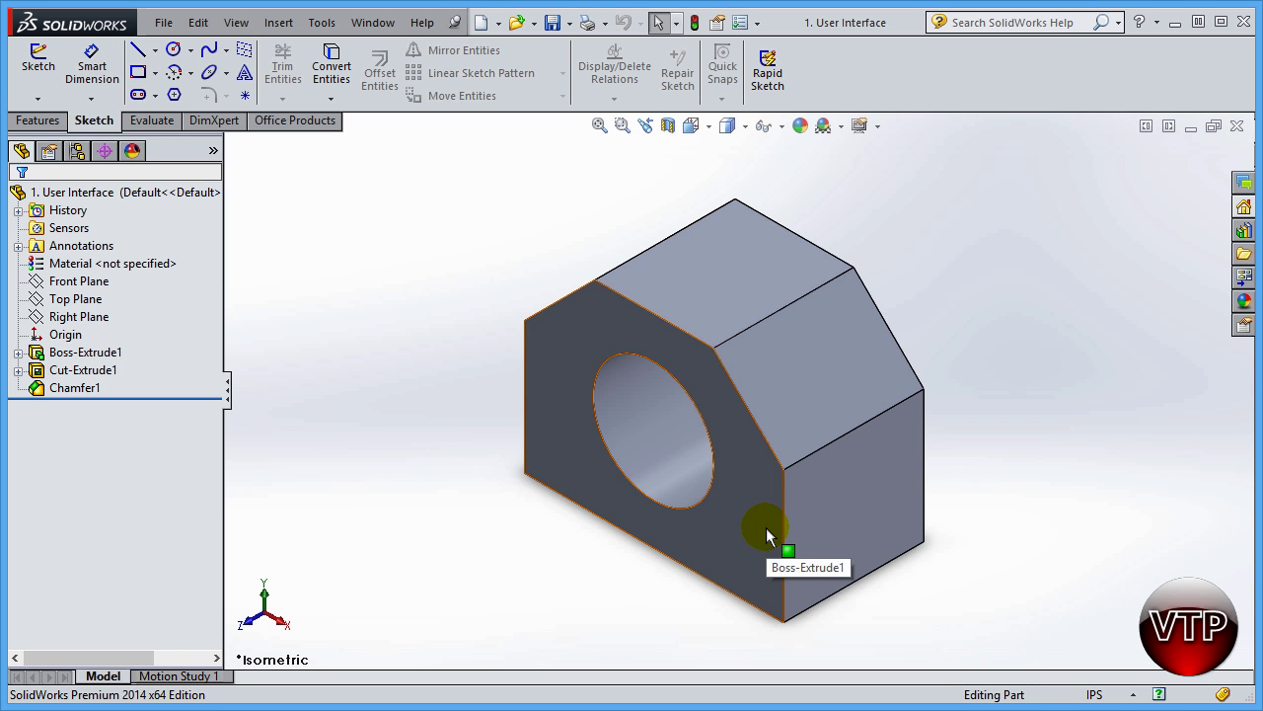
Save the '1. User Interface' part with File > Save
left_click(166, 28)
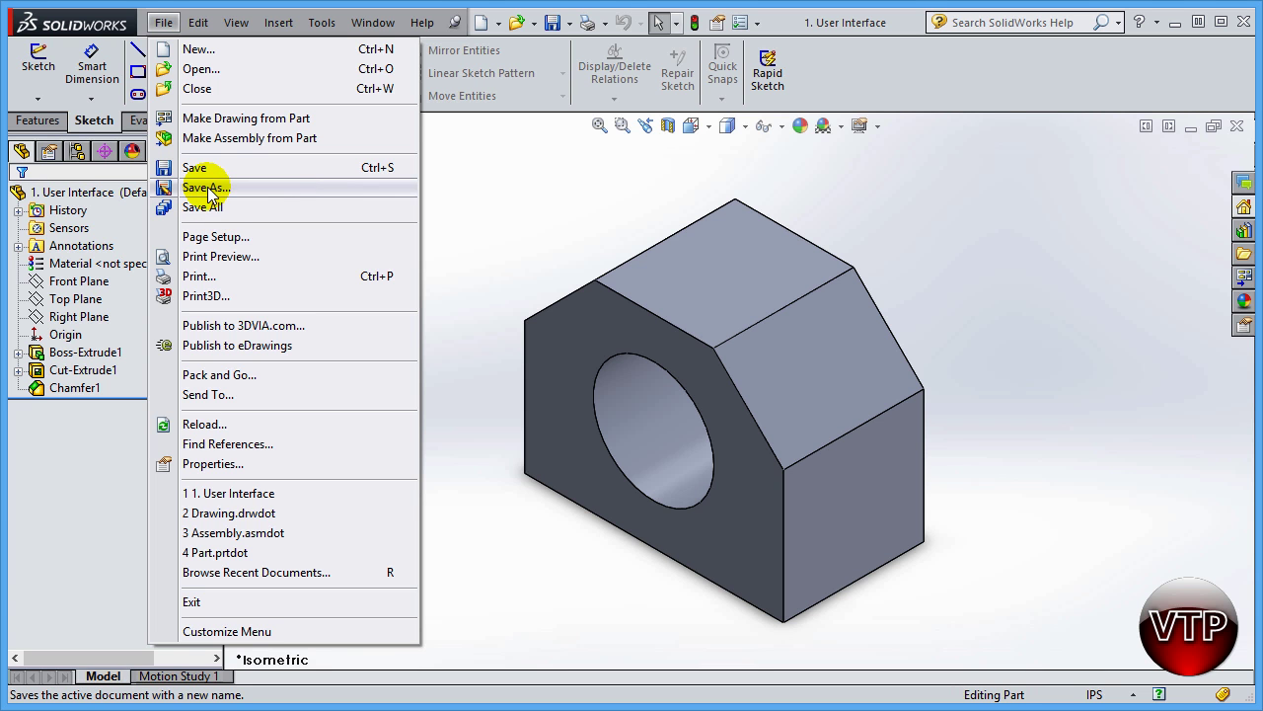
left_click(209, 166)
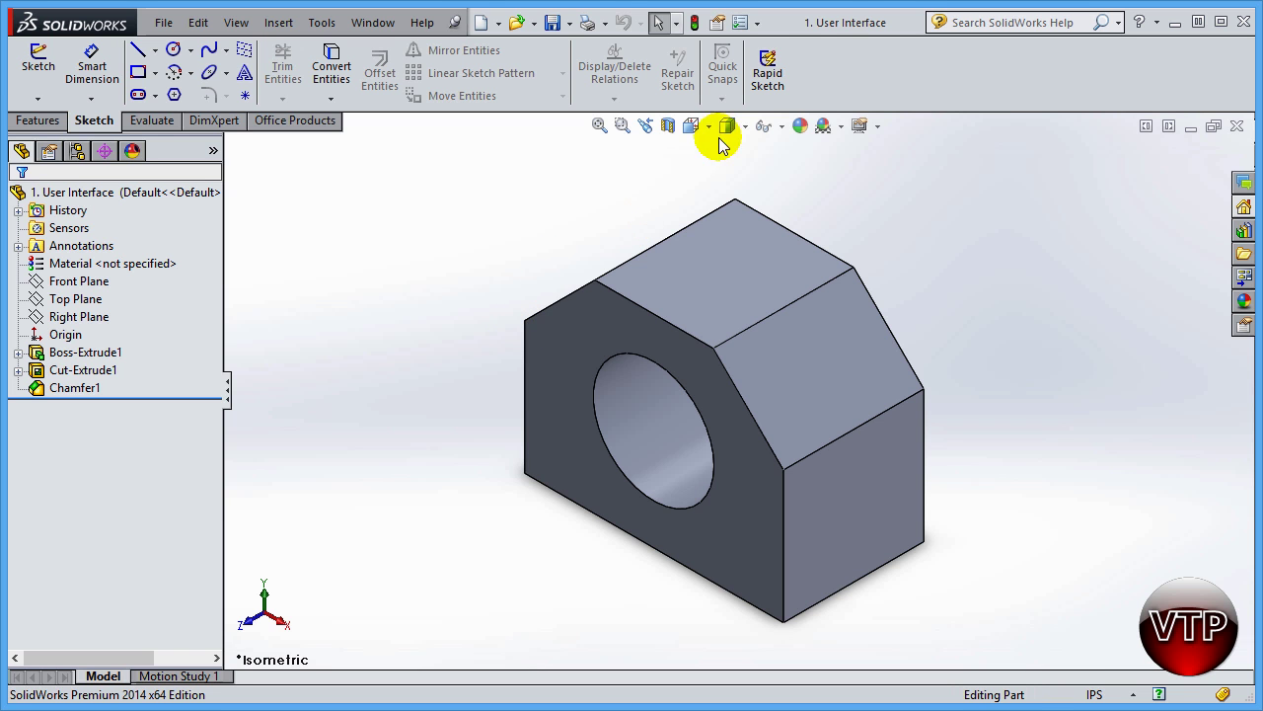
left_click(163, 22)
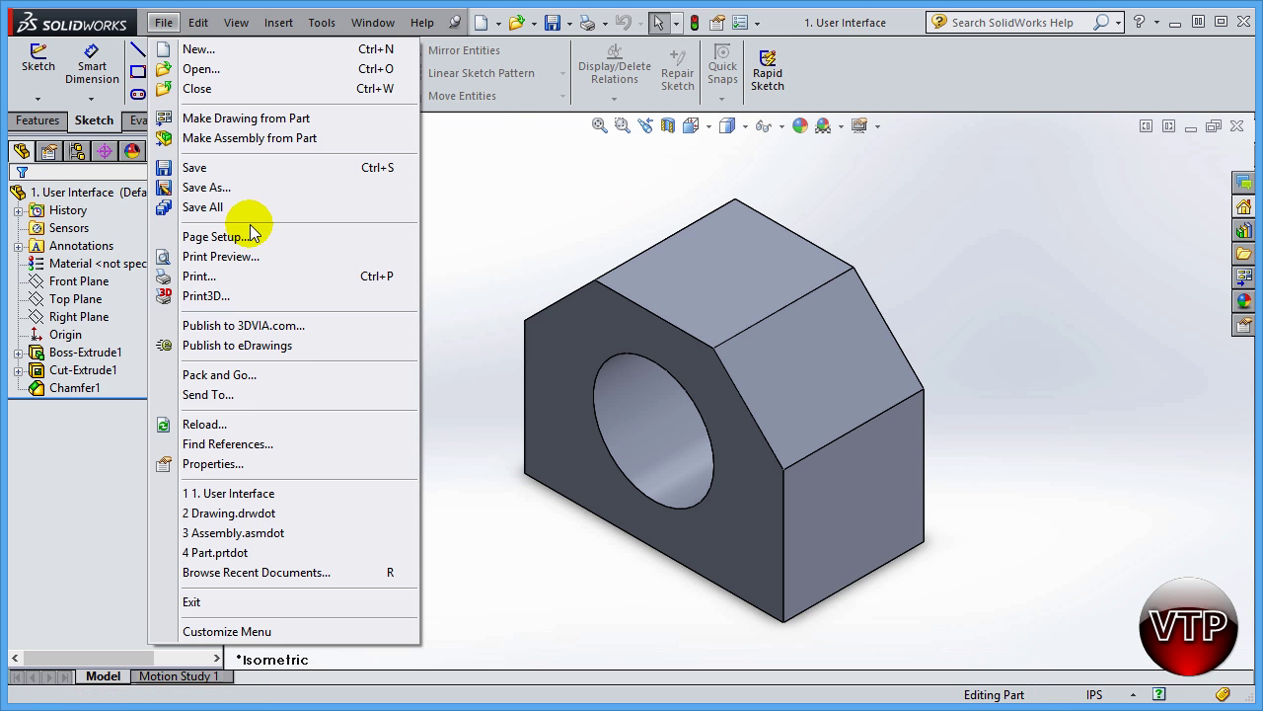
Open Save As, move the dialog aside, and expand the Save as type format list
left_click(246, 191)
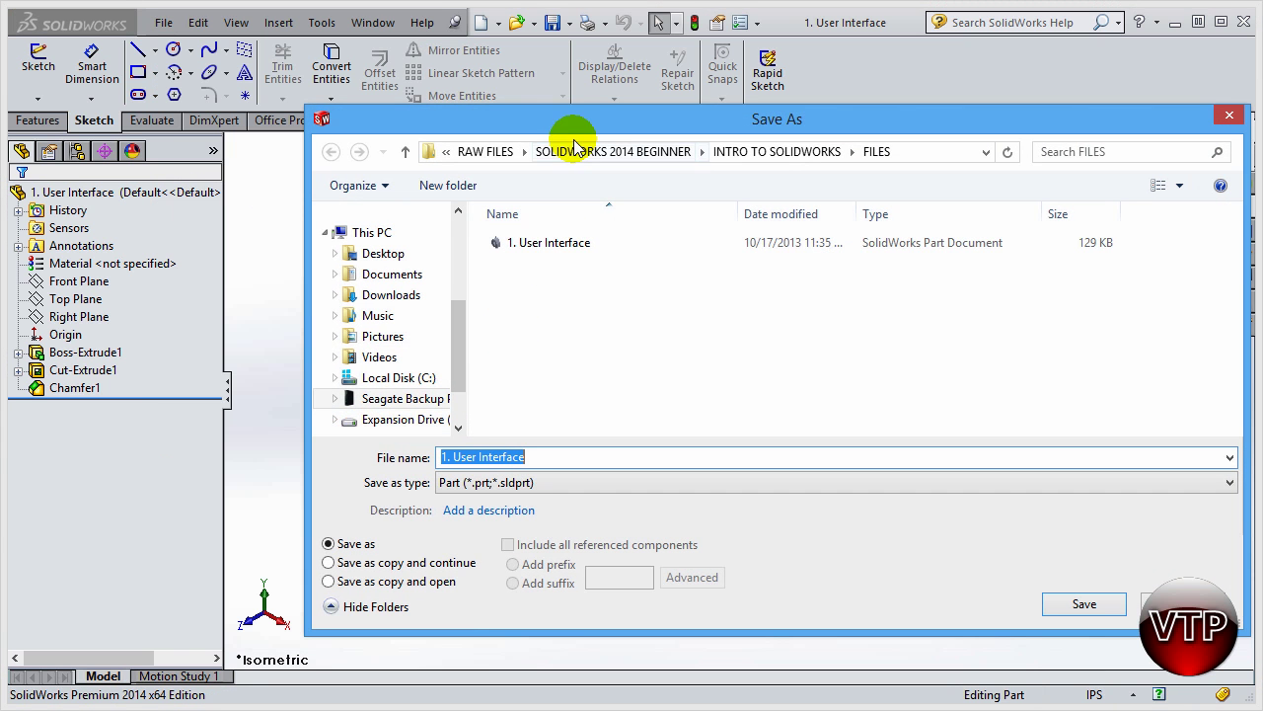
left_click_drag(559, 120, 460, 110)
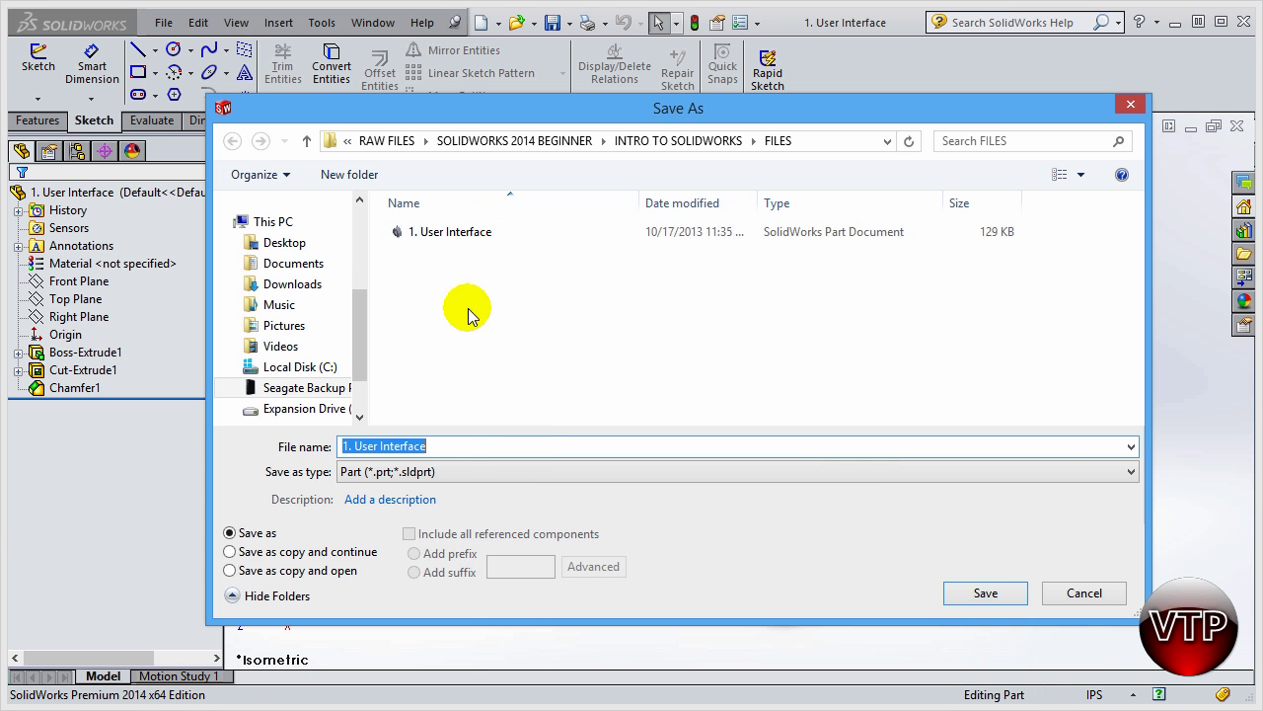
left_click(379, 471)
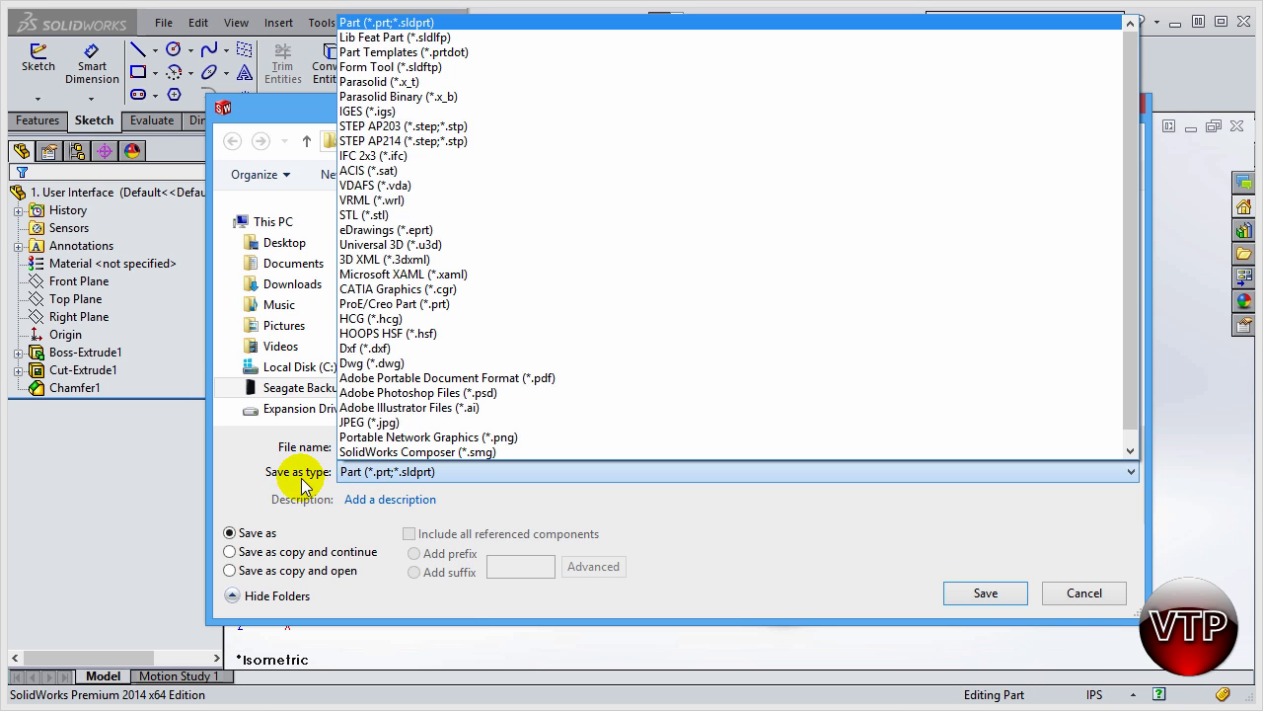
Browse the save formats and close the list, keeping Part (*.prt;*.sldprt)
left_click(375, 472)
left_click(373, 474)
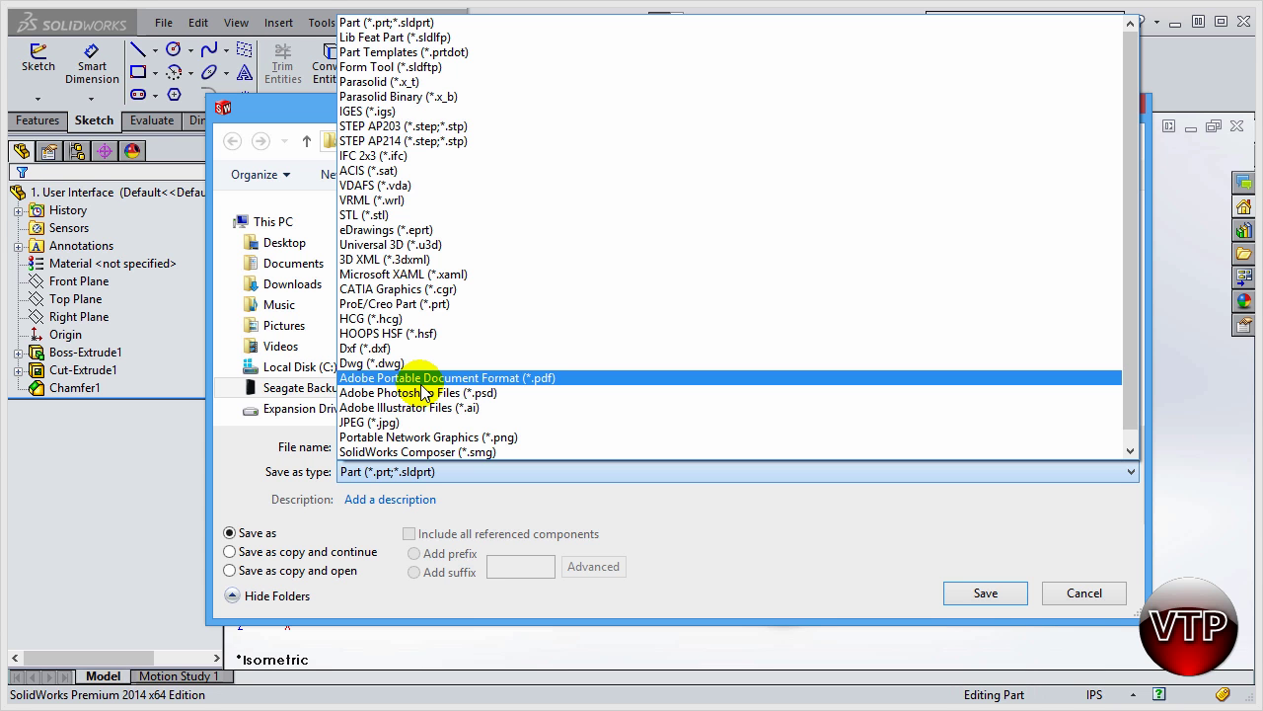
left_click(791, 554)
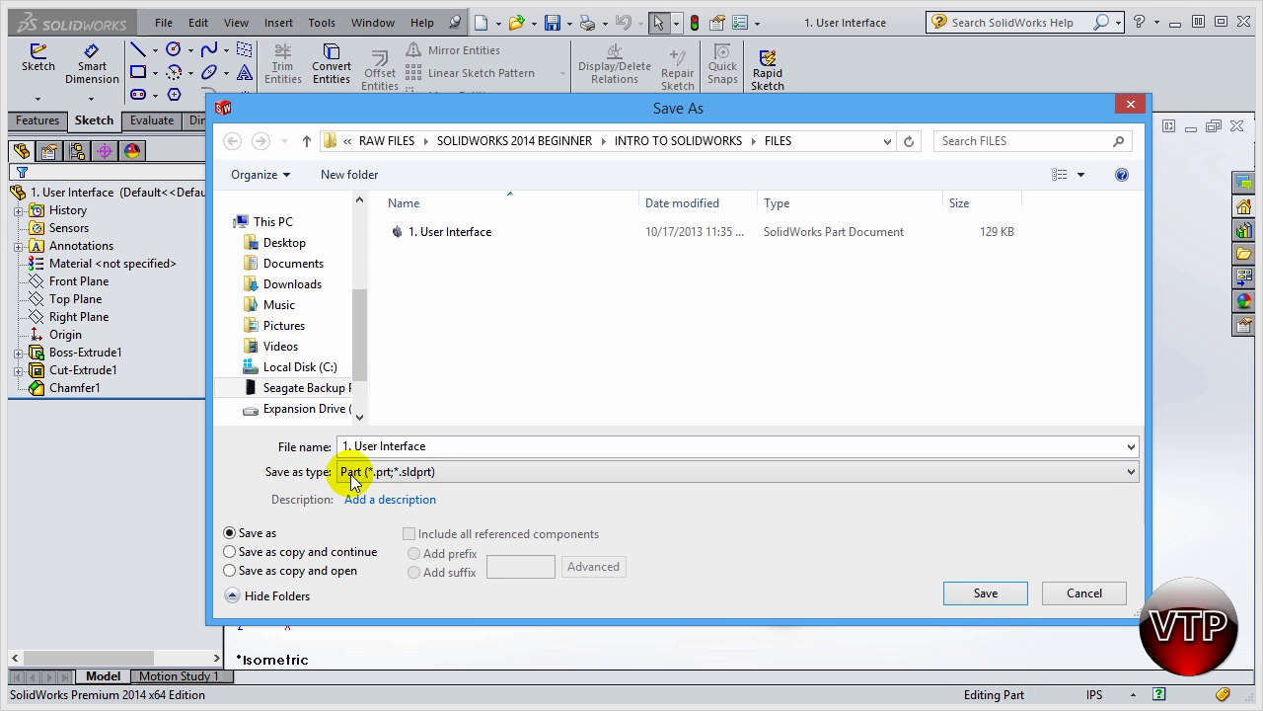
Leave the file name and empty description unchanged, and choose 'Save as copy and continue'
left_click(383, 445)
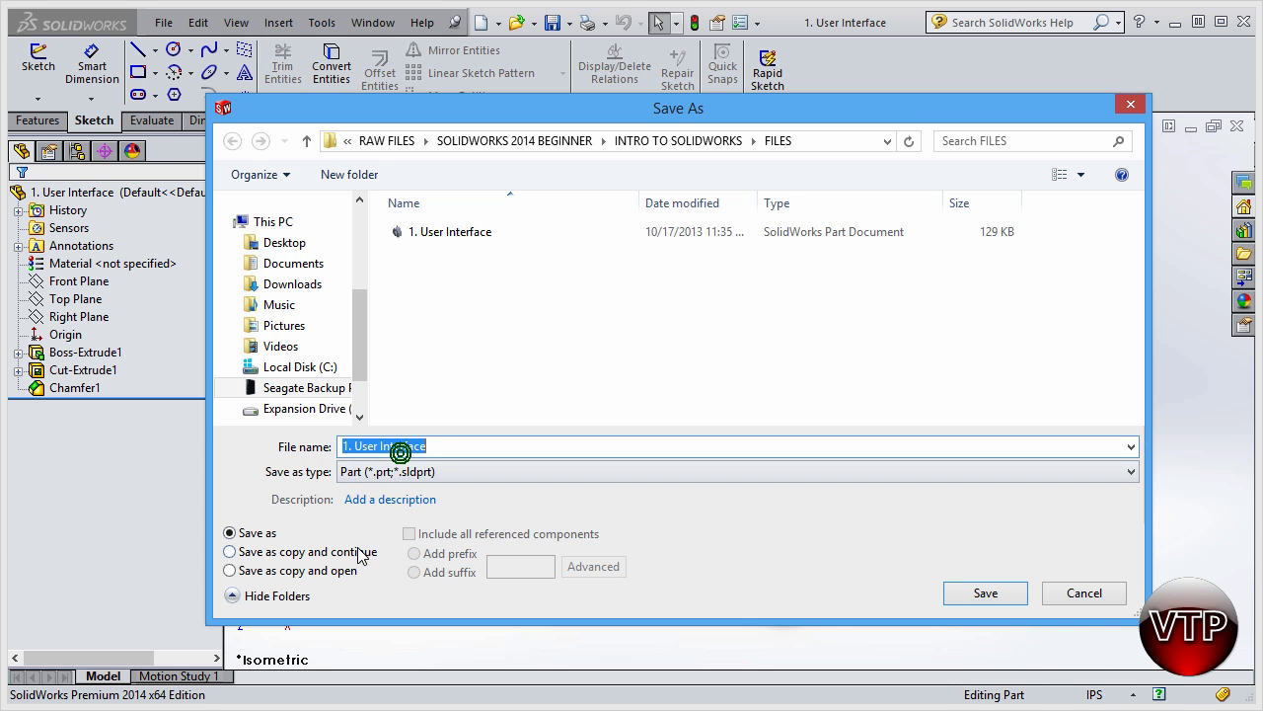
left_click(390, 498)
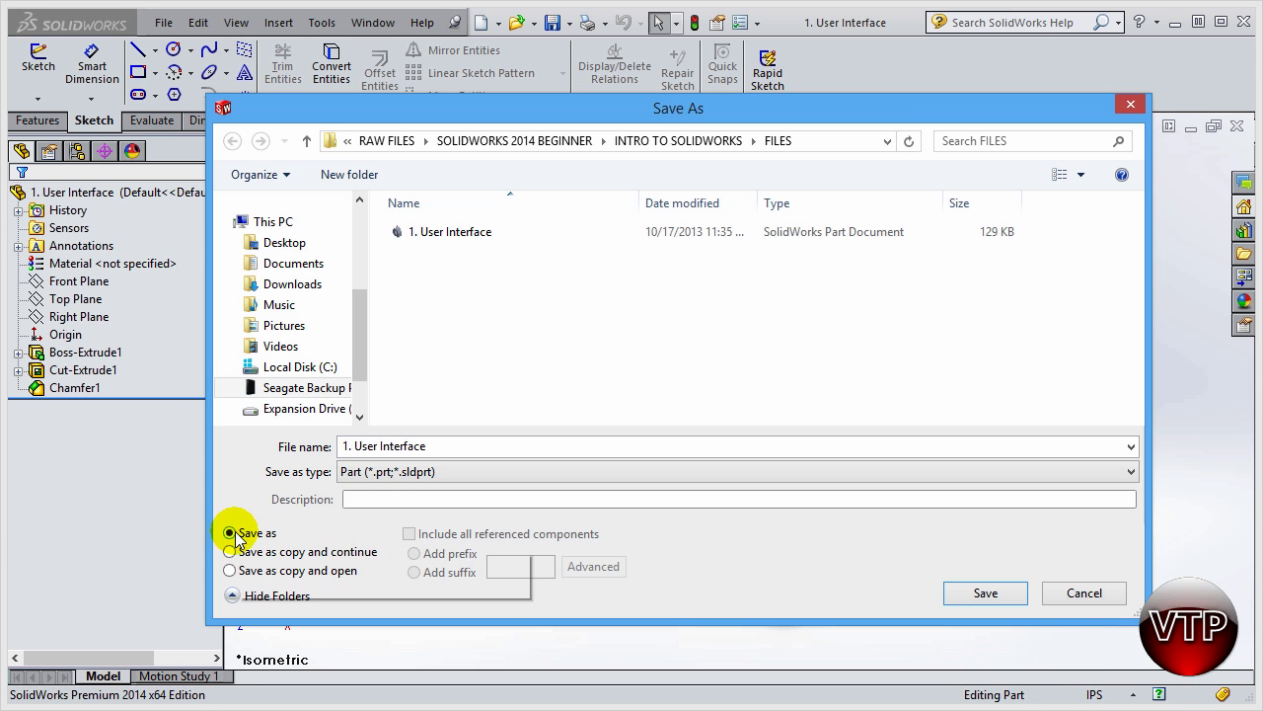
left_click(302, 532)
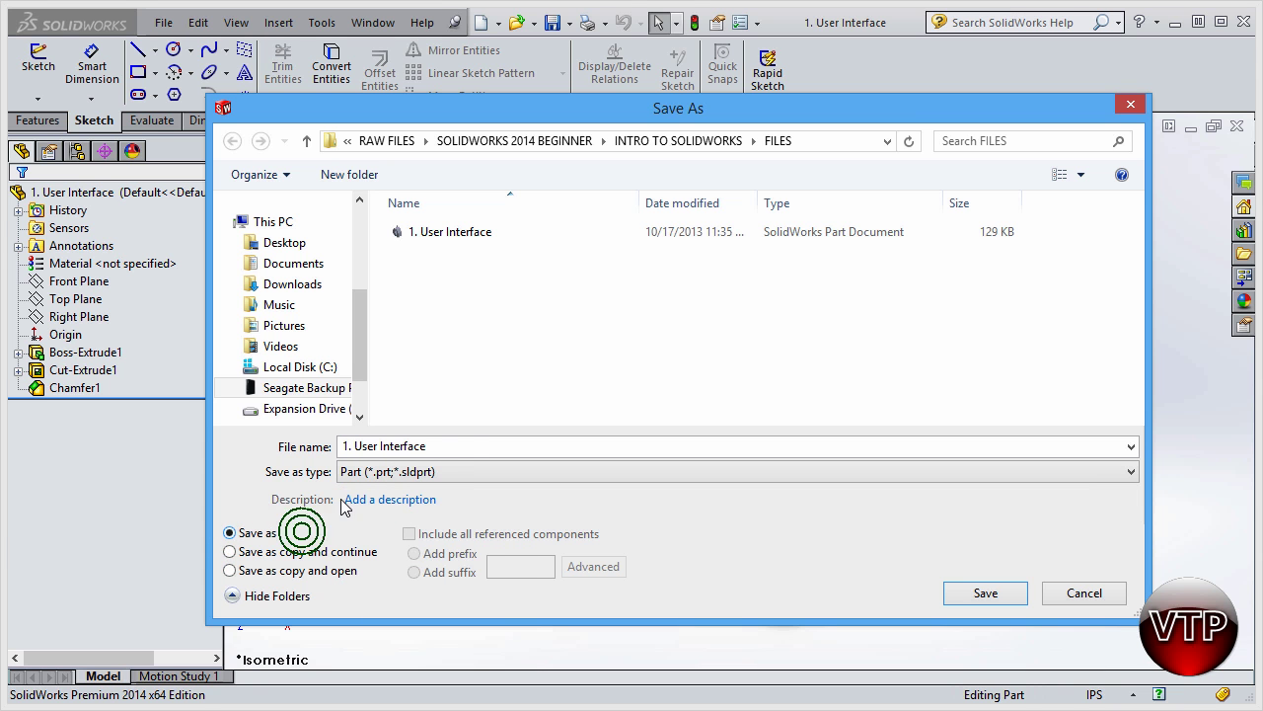
left_click(230, 532)
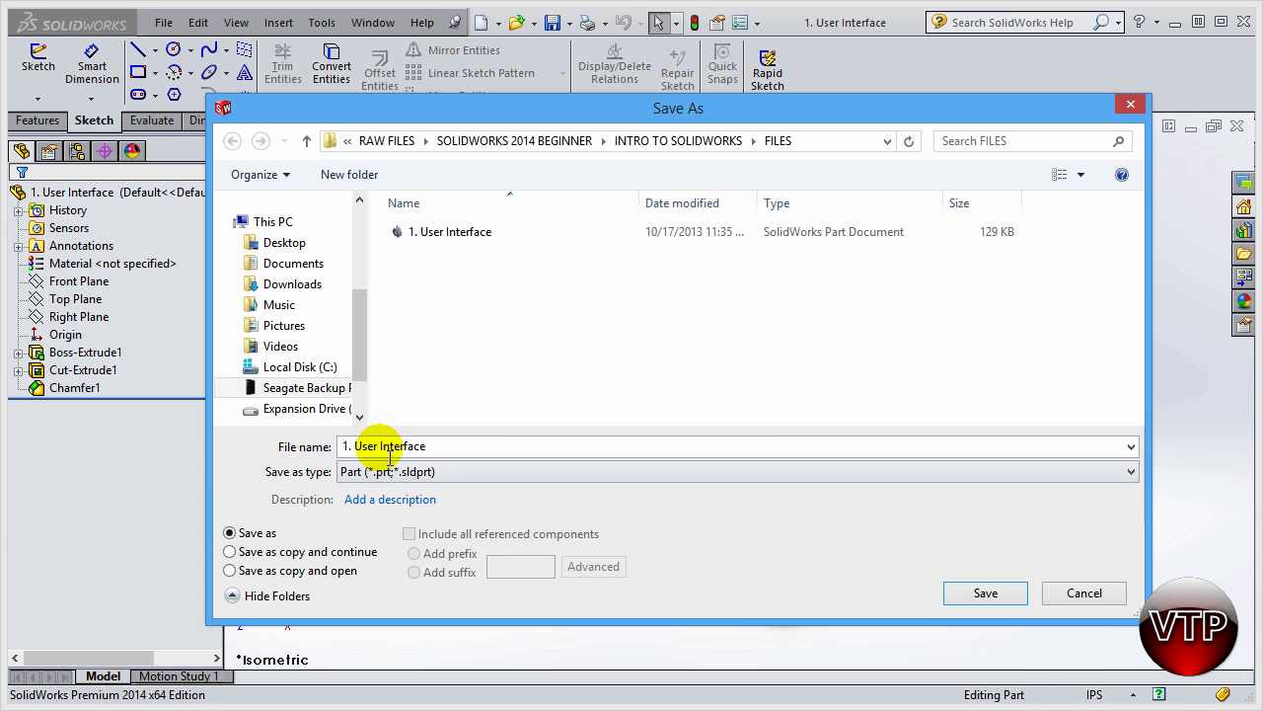
left_click(451, 234)
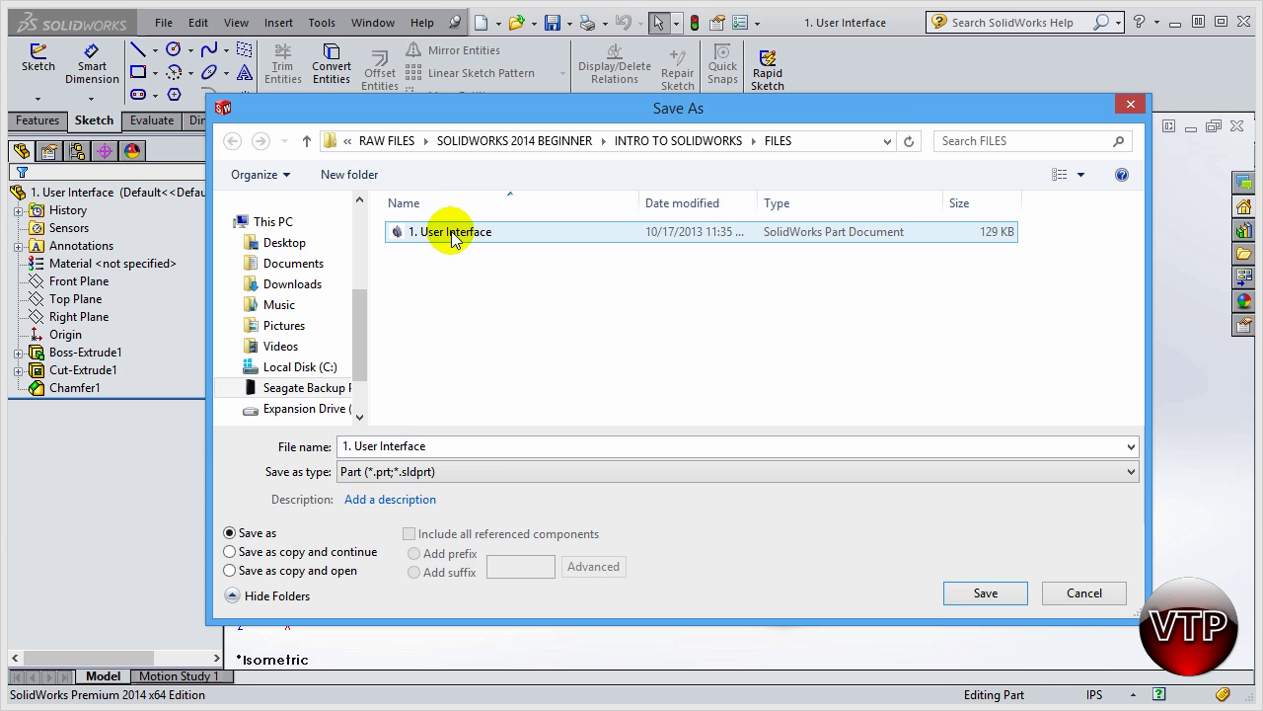
mouse_move(229, 570)
mouse_move(297, 571)
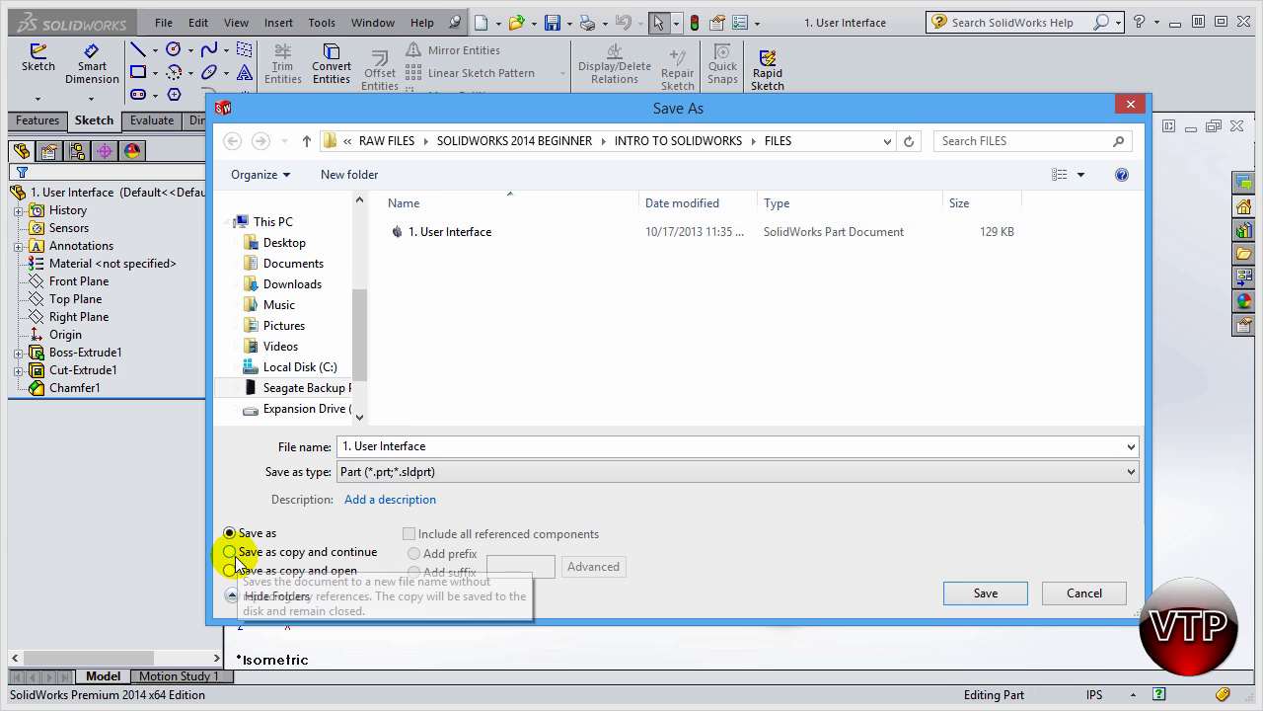
left_click(231, 555)
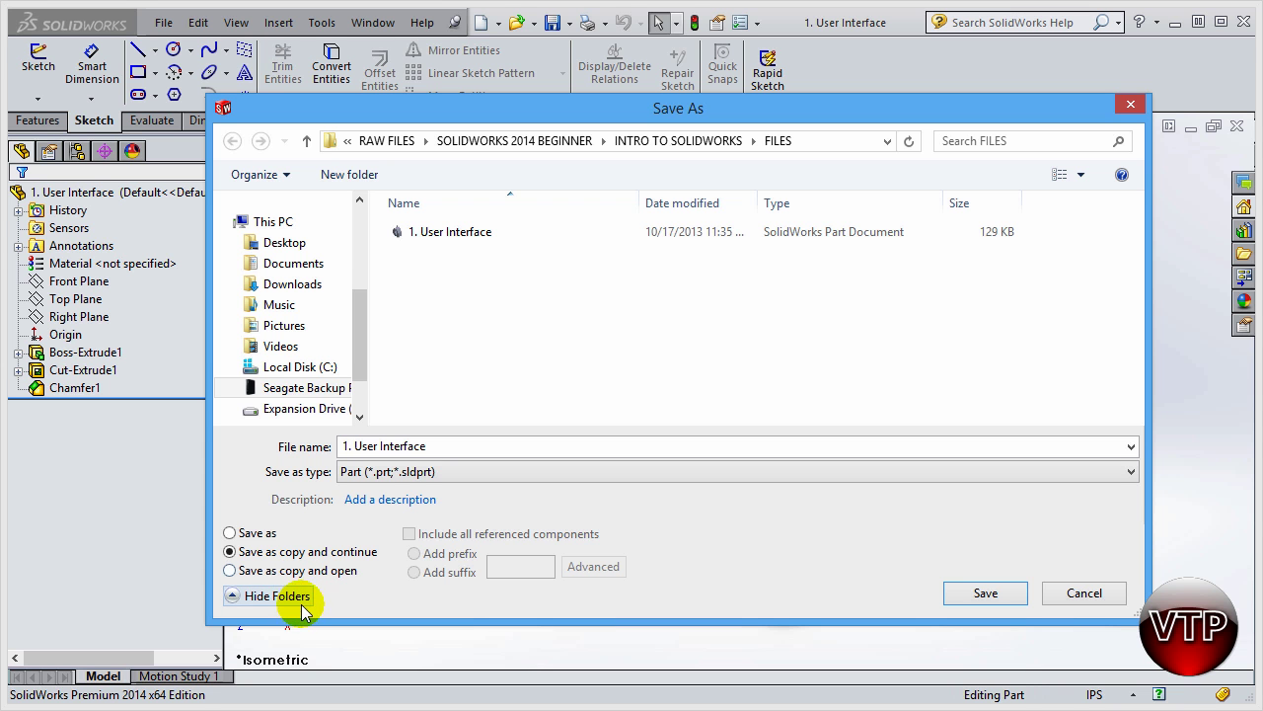
left_click(237, 599)
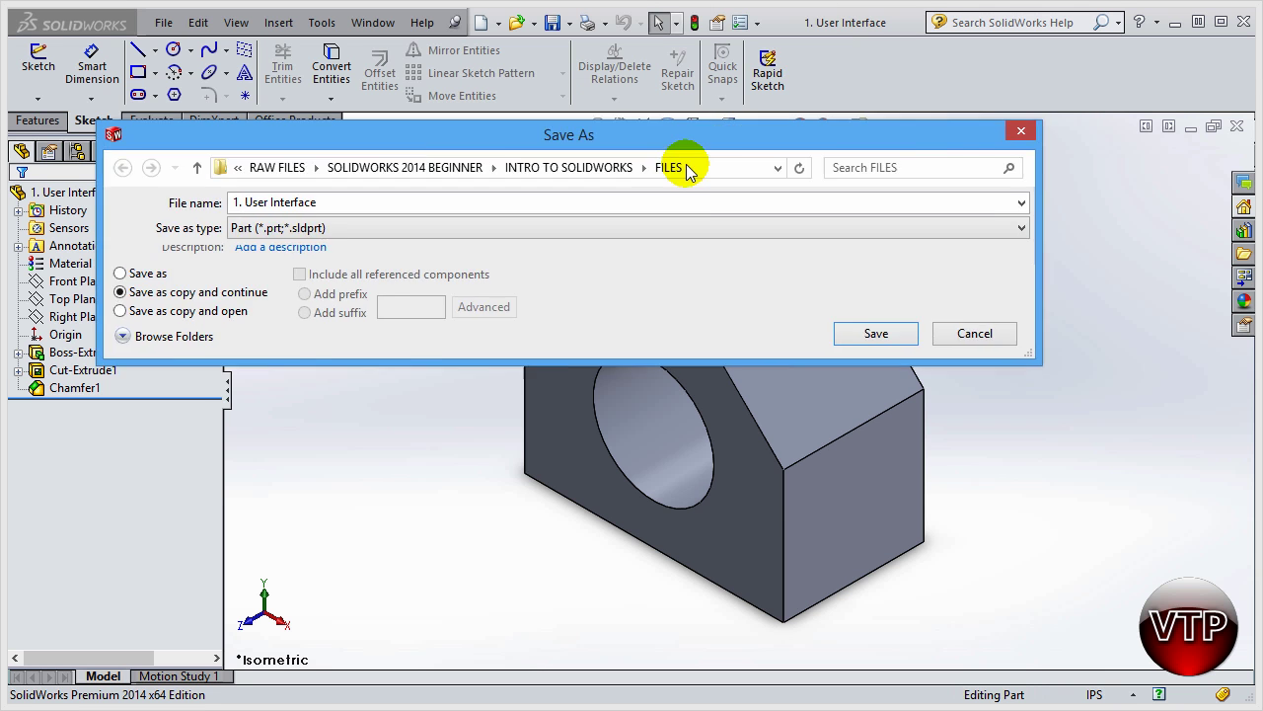
left_click_drag(168, 2, 684, 267)
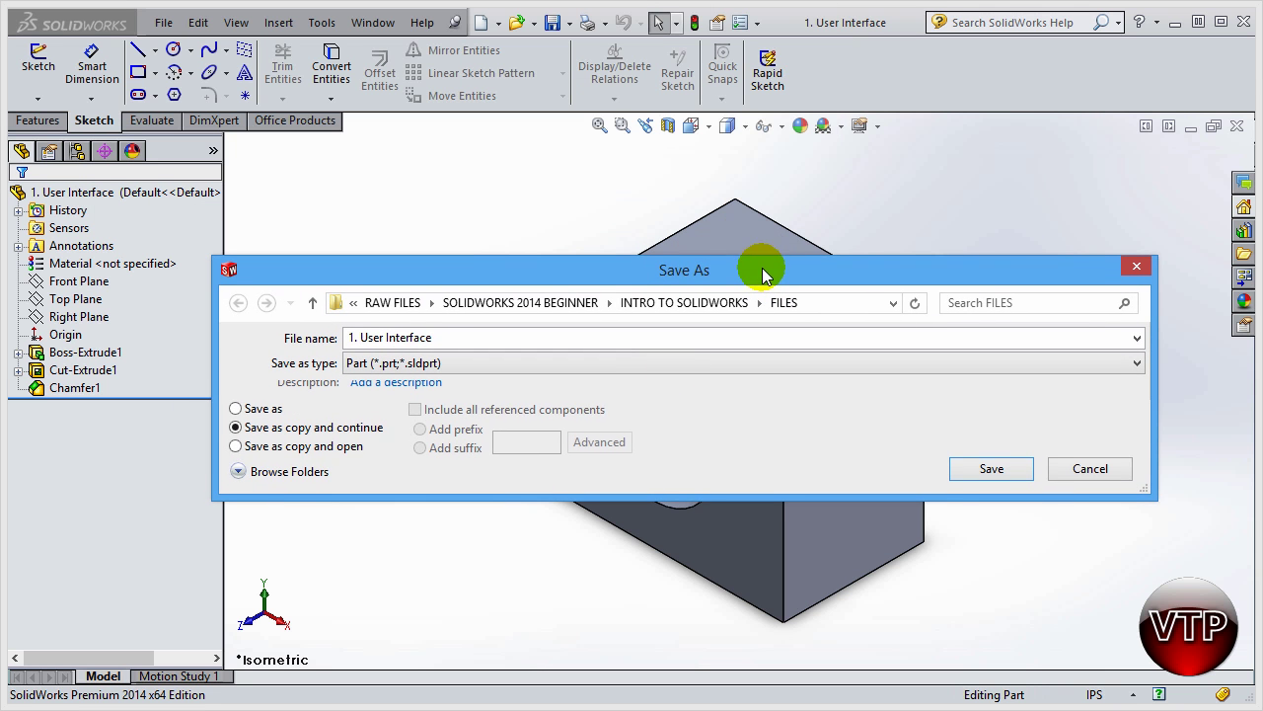
left_click(286, 472)
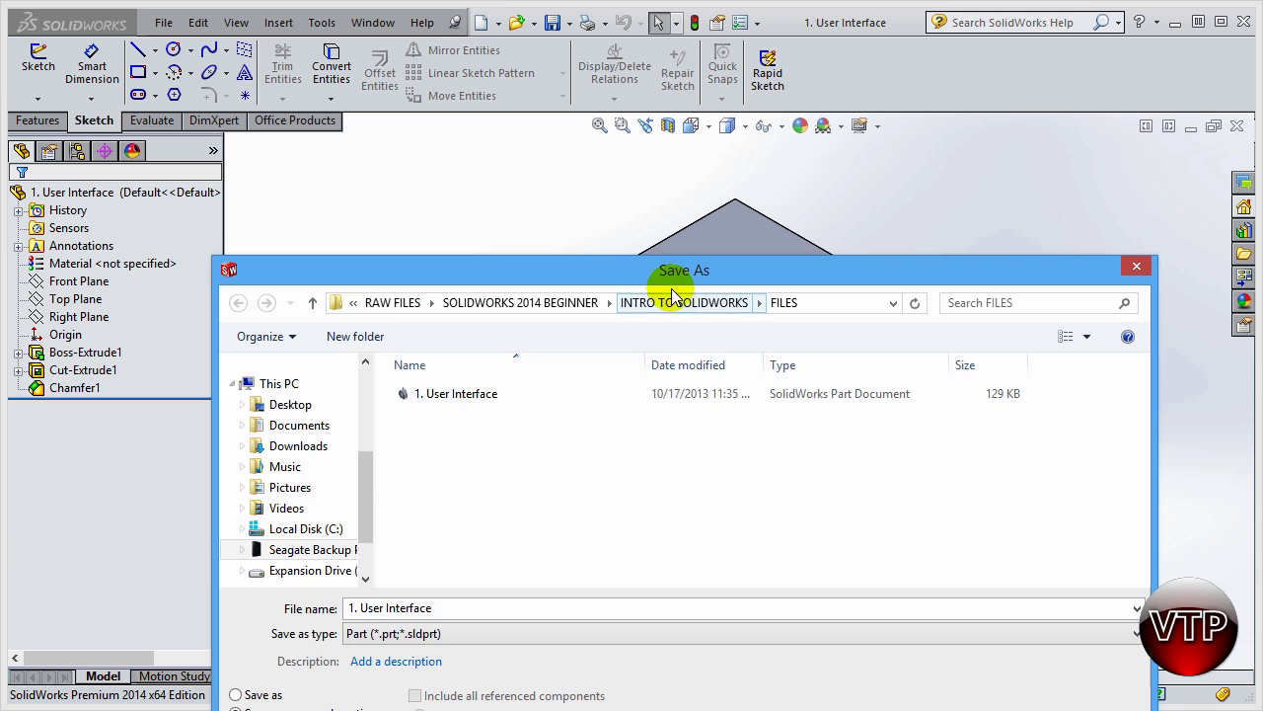
left_click_drag(668, 269, 652, 99)
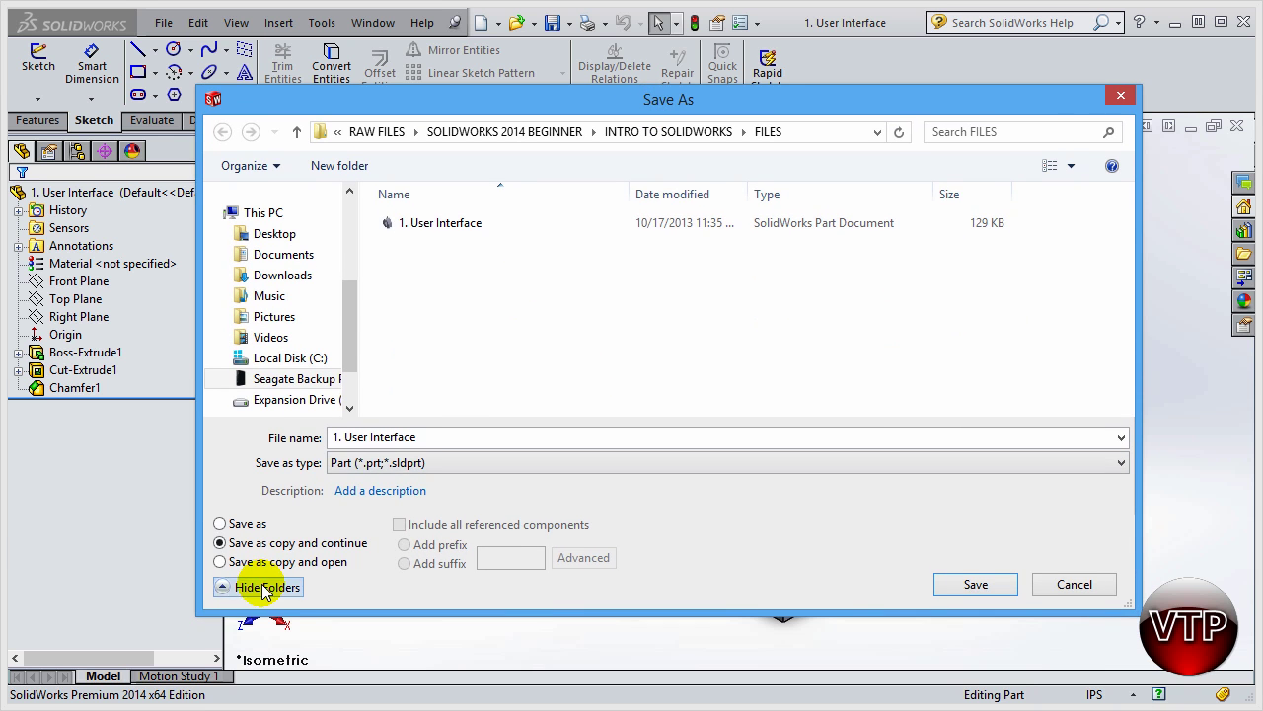
left_click(259, 587)
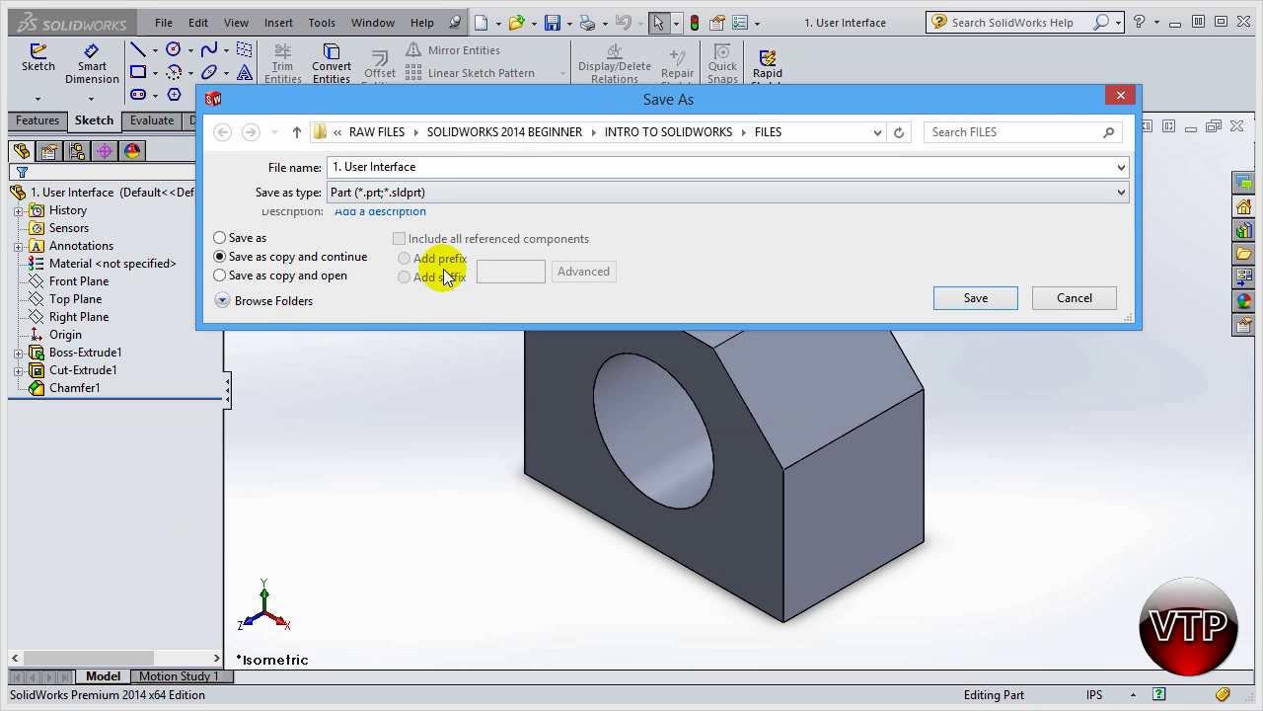
left_click(248, 300)
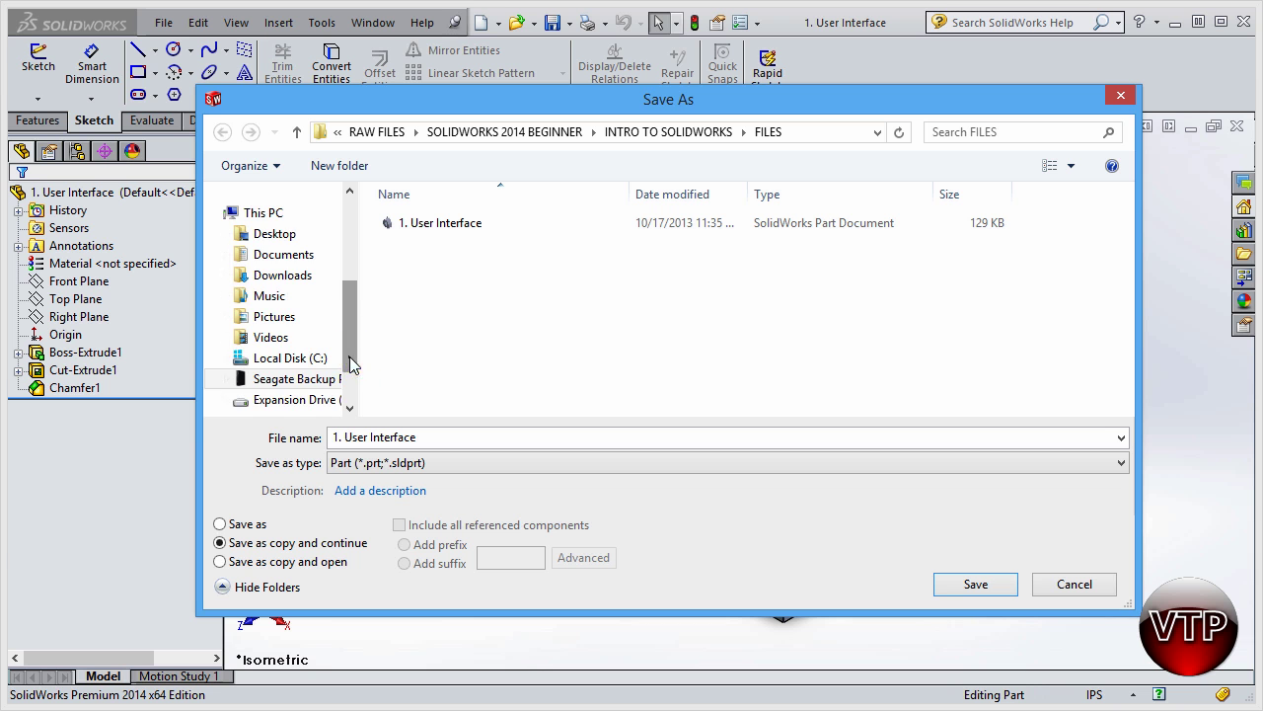
mouse_move(352, 358)
left_mouse_down()
mouse_move(352, 242)
mouse_move(336, 337)
left_mouse_up()
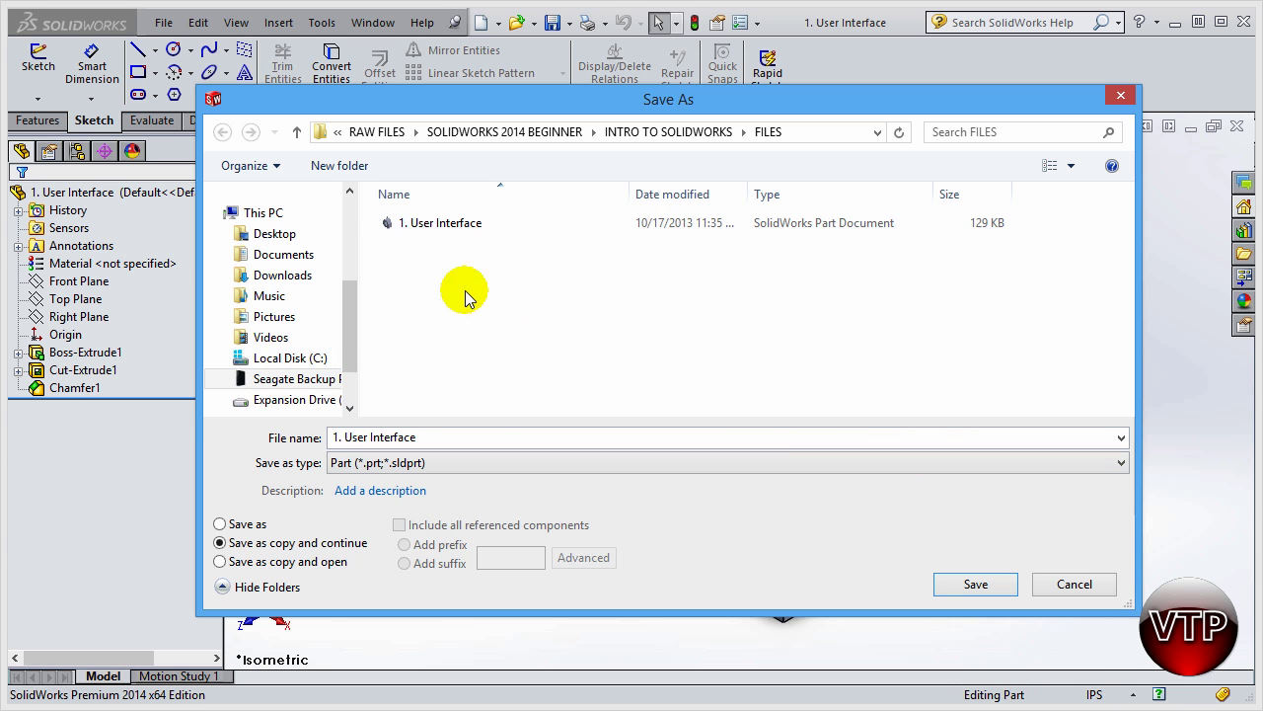
Save the copy and confirm replacing the existing '1. User Interface' file
left_click(974, 584)
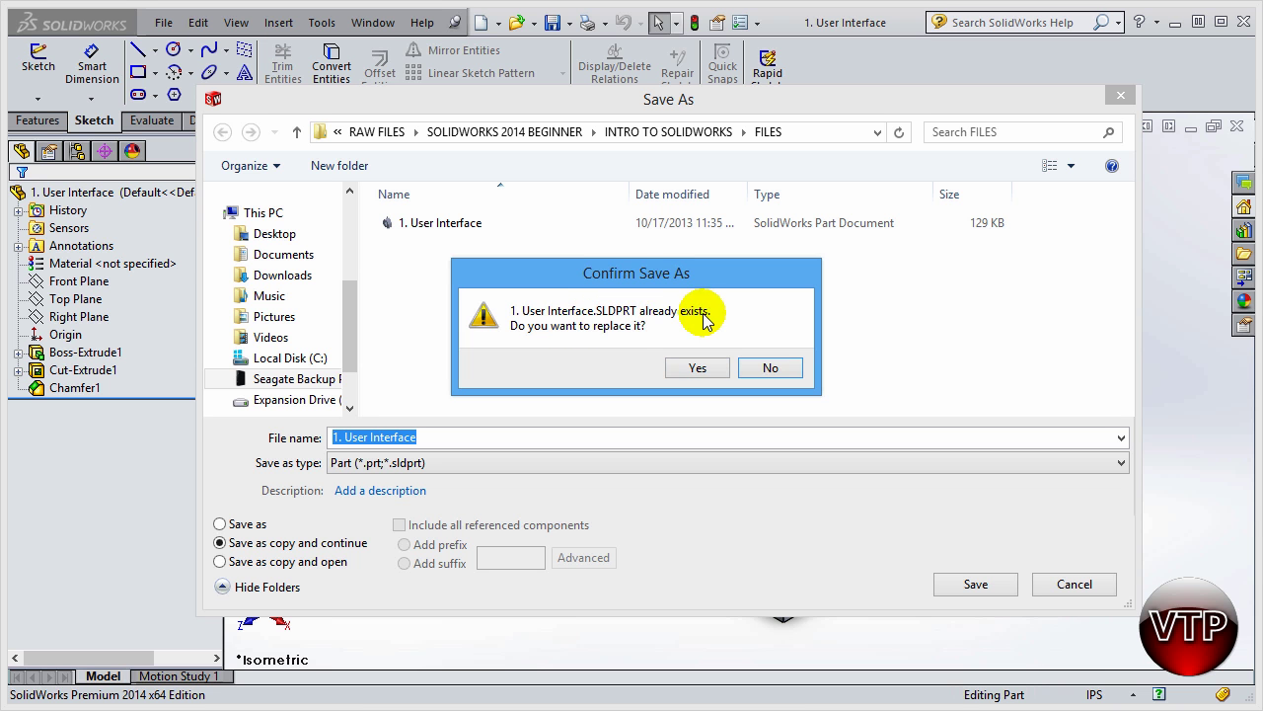
left_click(697, 367)
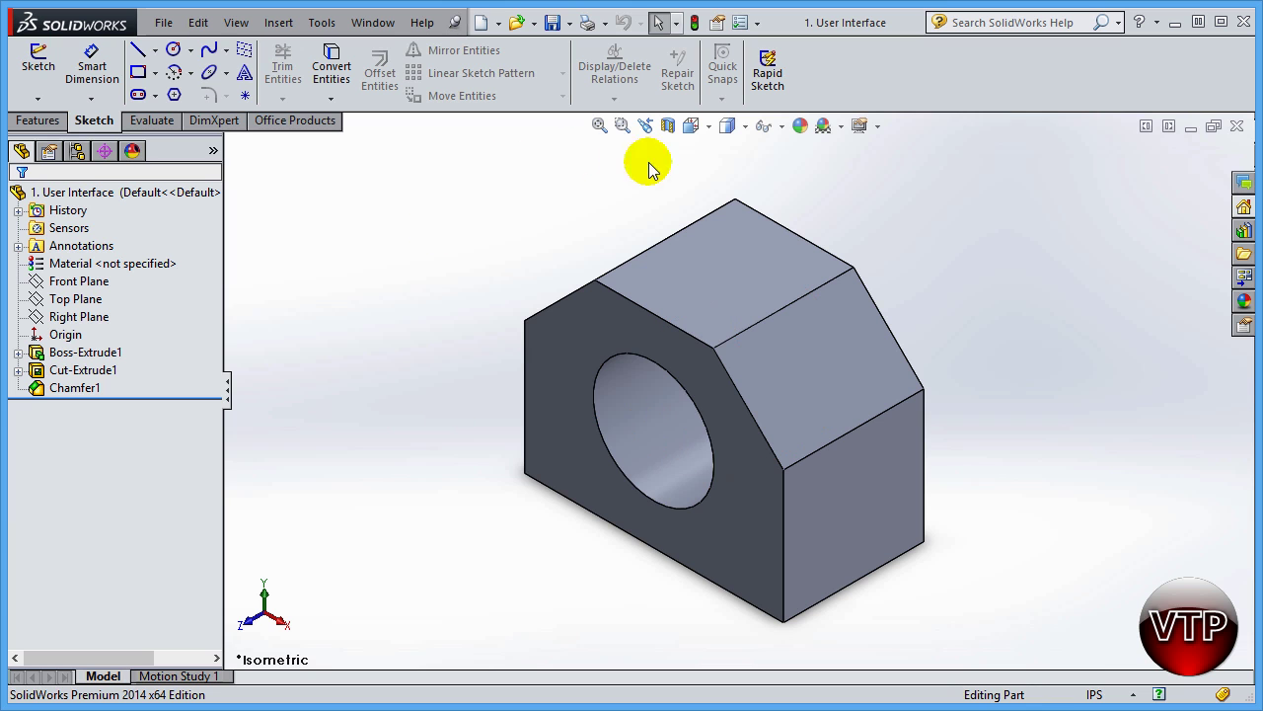